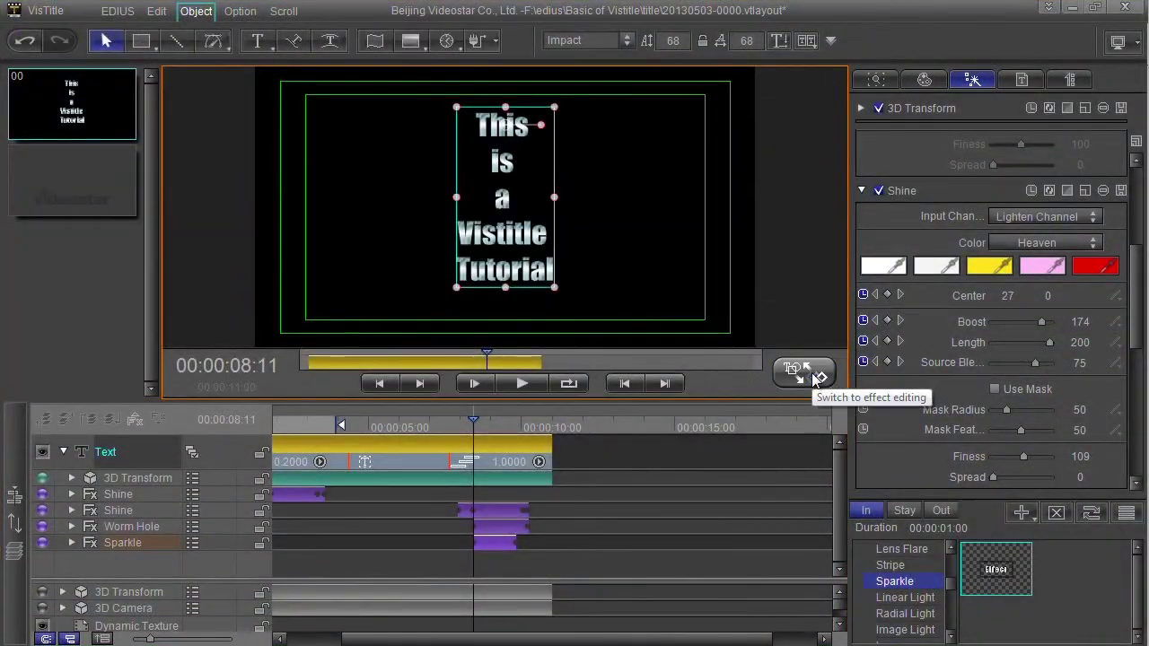
# Join the stacked title into one line, 'This is a Vistitle Tutorial', then move it low and centre it horizontally
pyautogui.doubleClick(531, 133)
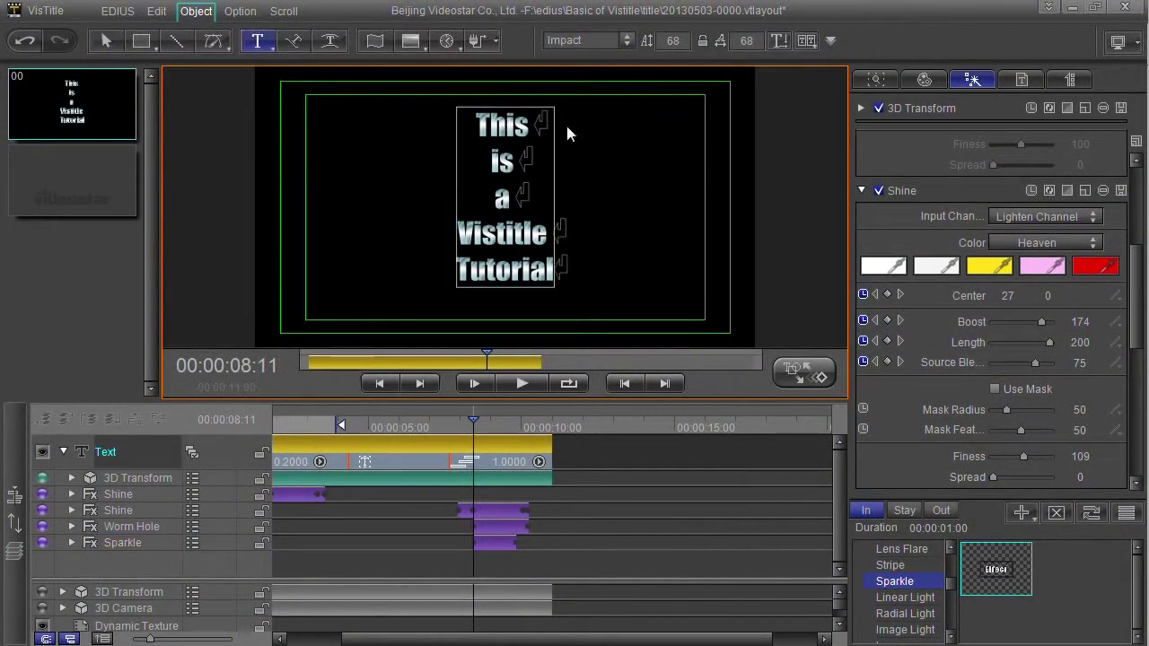
pyautogui.press('Delete')
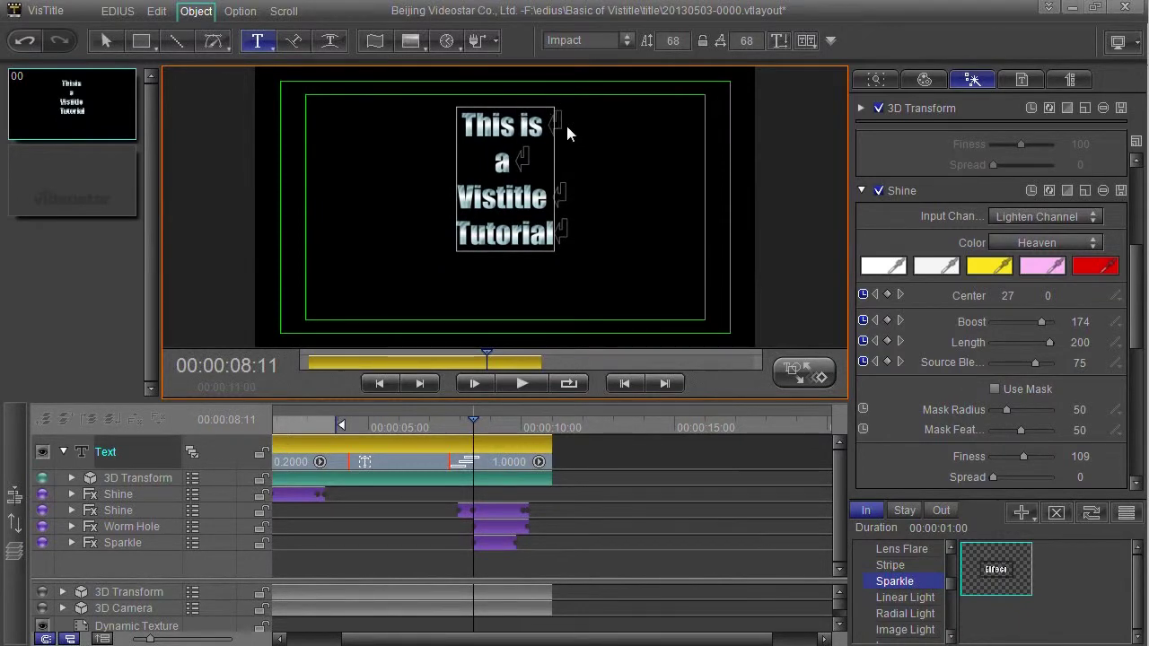
pyautogui.press('End')
pyautogui.press('Delete')
pyautogui.press('End')
pyautogui.press('Delete')
pyautogui.press('End')
pyautogui.press('Delete')
pyautogui.press('Escape')
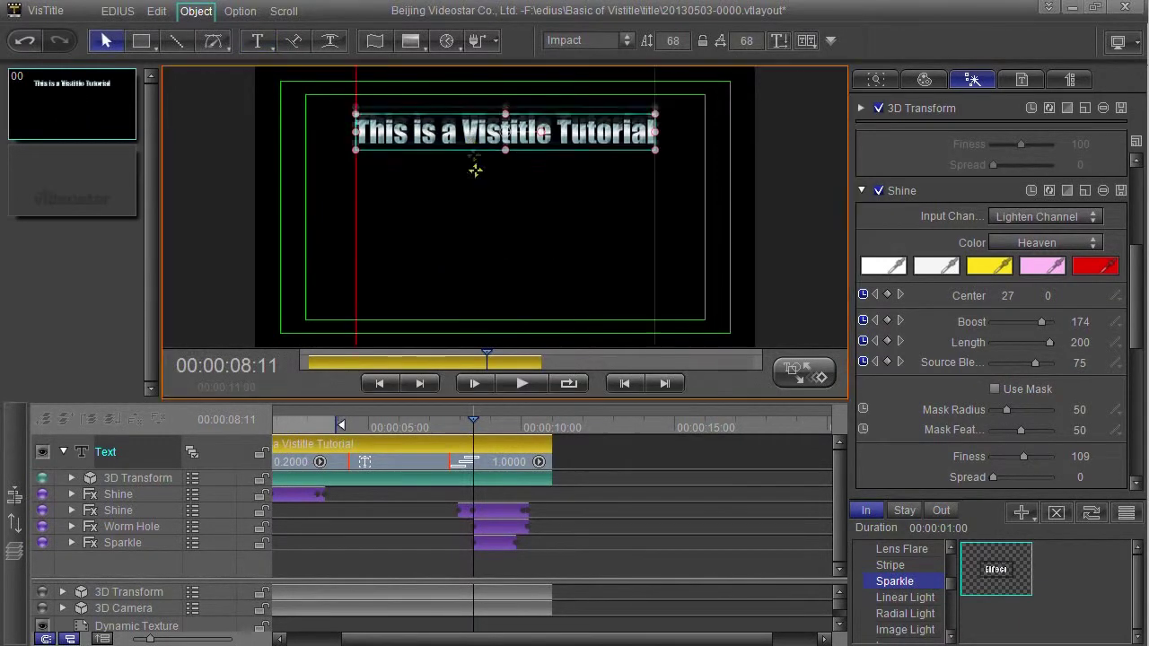
pyautogui.moveTo(472, 145); pyautogui.dragTo(460, 291)
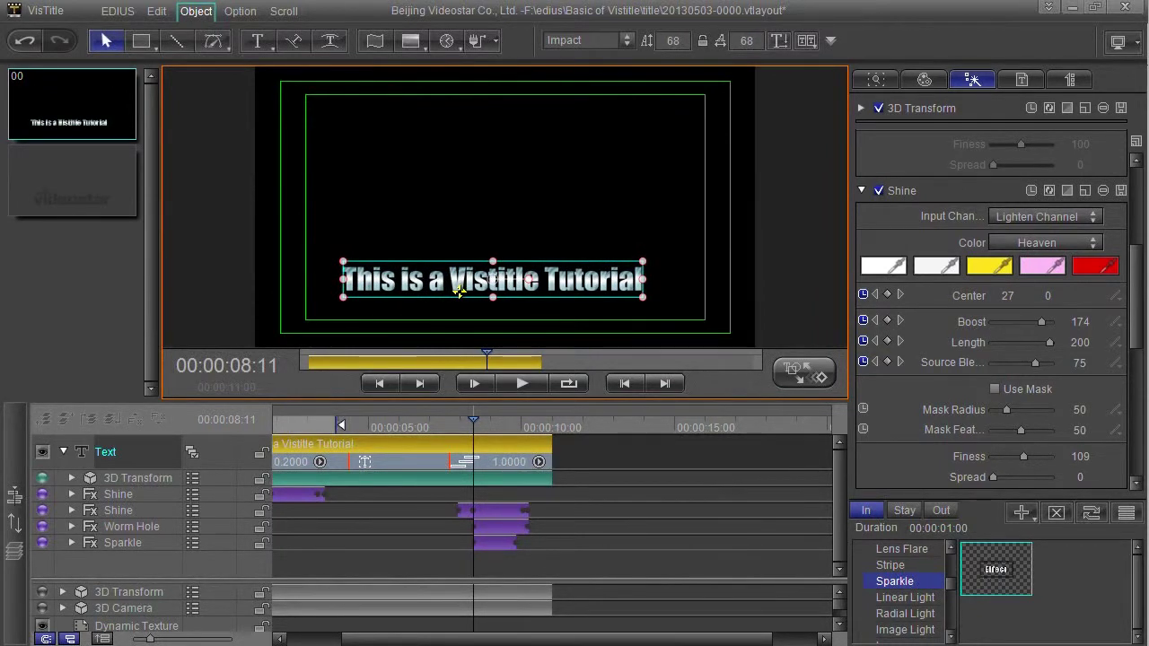
pyautogui.hotkey('ctrl', 'shift', 'h')
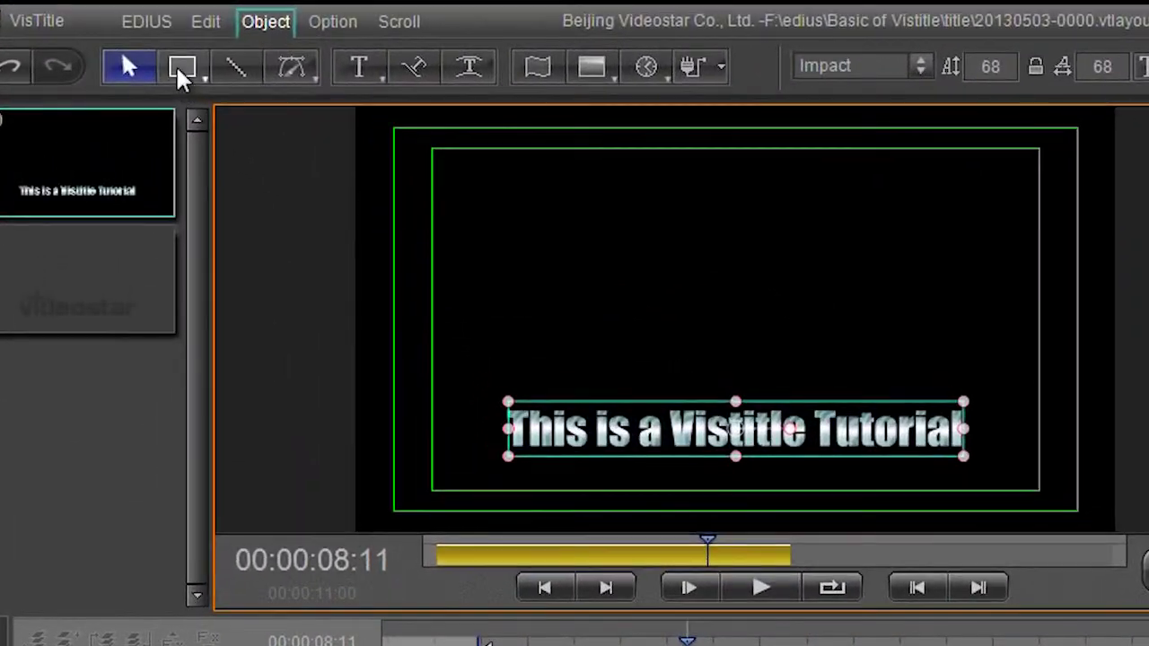
# Draw a wide rectangle bar across the lower part of the frame behind the title
pyautogui.click(179, 79)
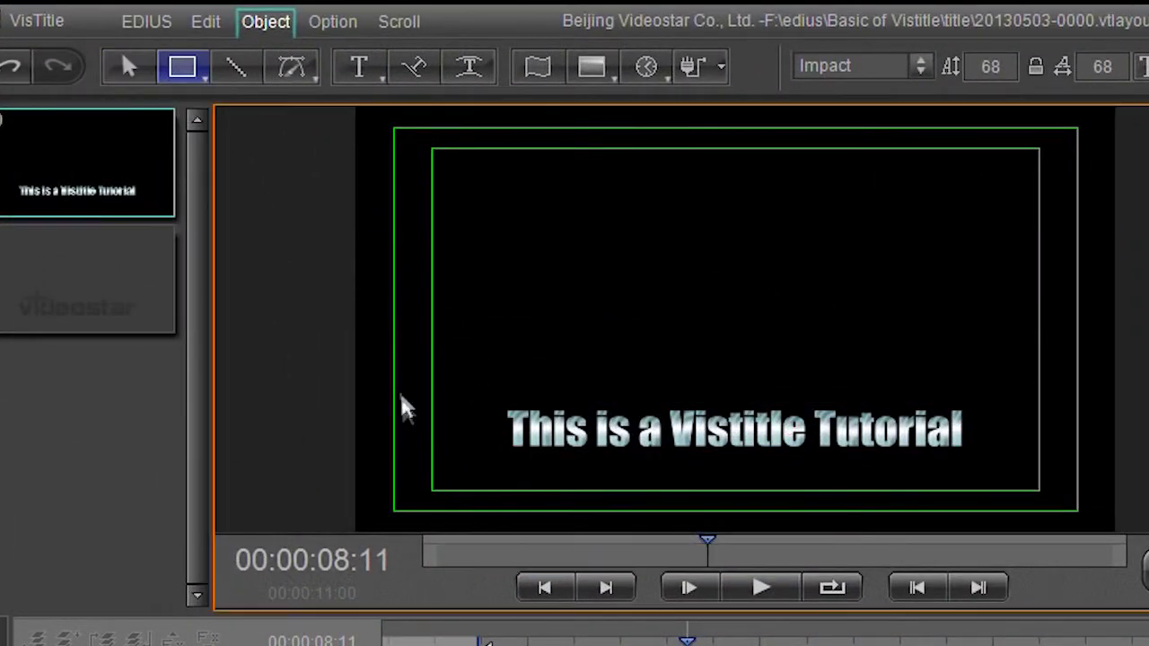
pyautogui.moveTo(400, 393); pyautogui.dragTo(1056, 474)
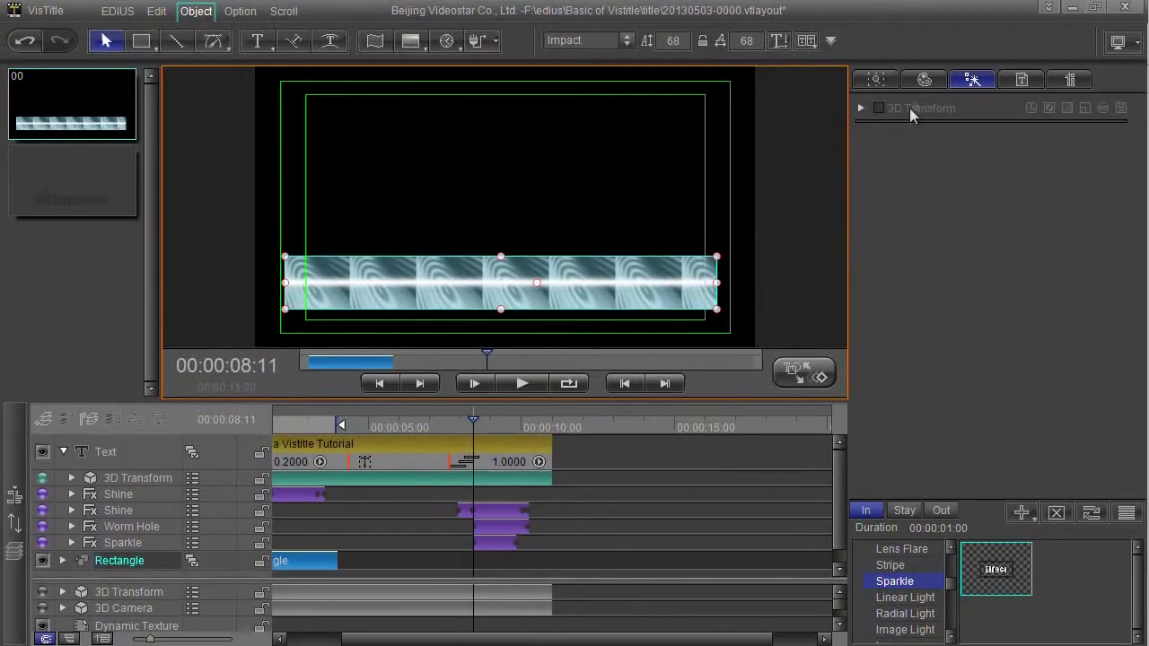
# Apply the orange, then the yellow-orange gradient shader presets to the rectangle bar
pyautogui.click(924, 81)
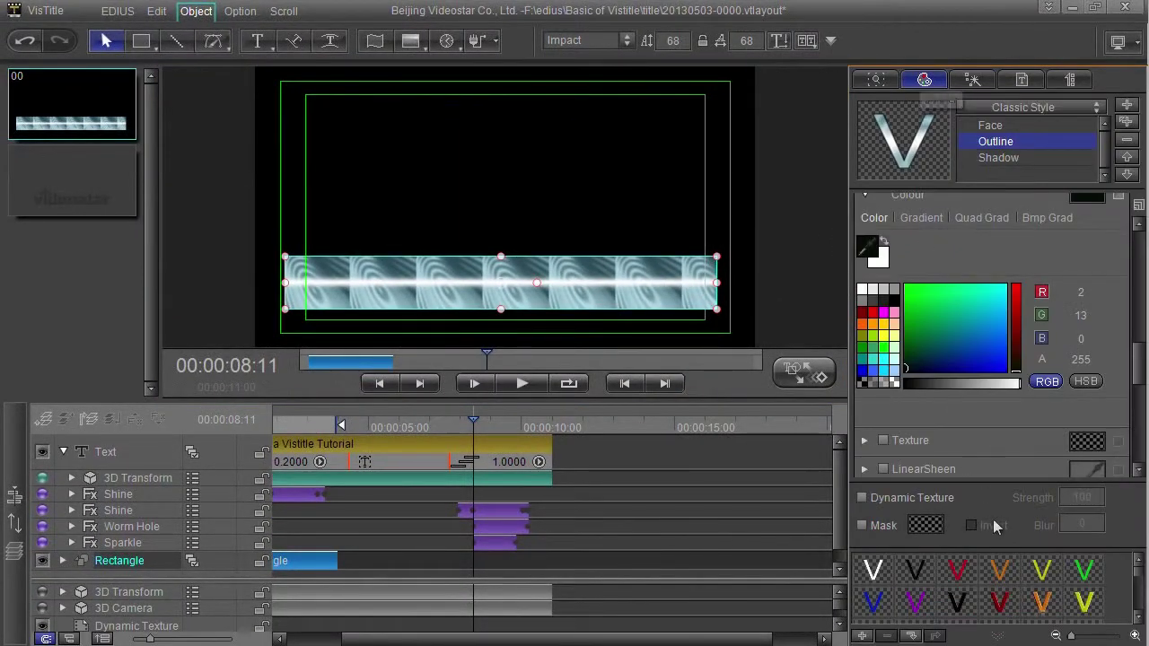
pyautogui.click(872, 571)
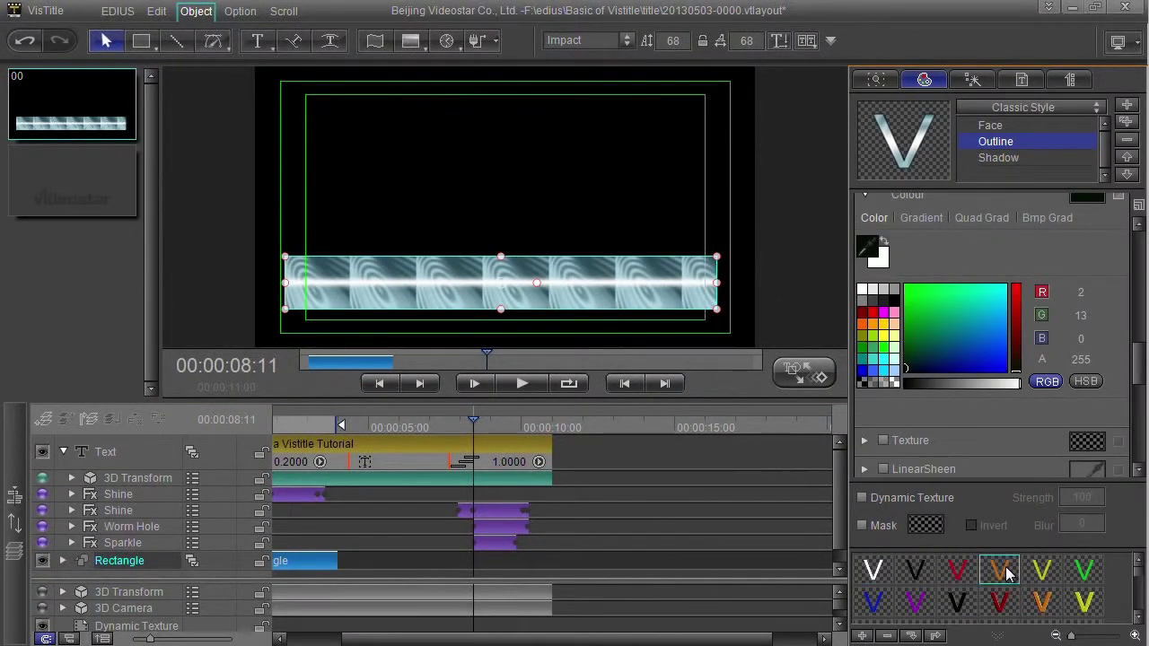
pyautogui.click(1135, 574)
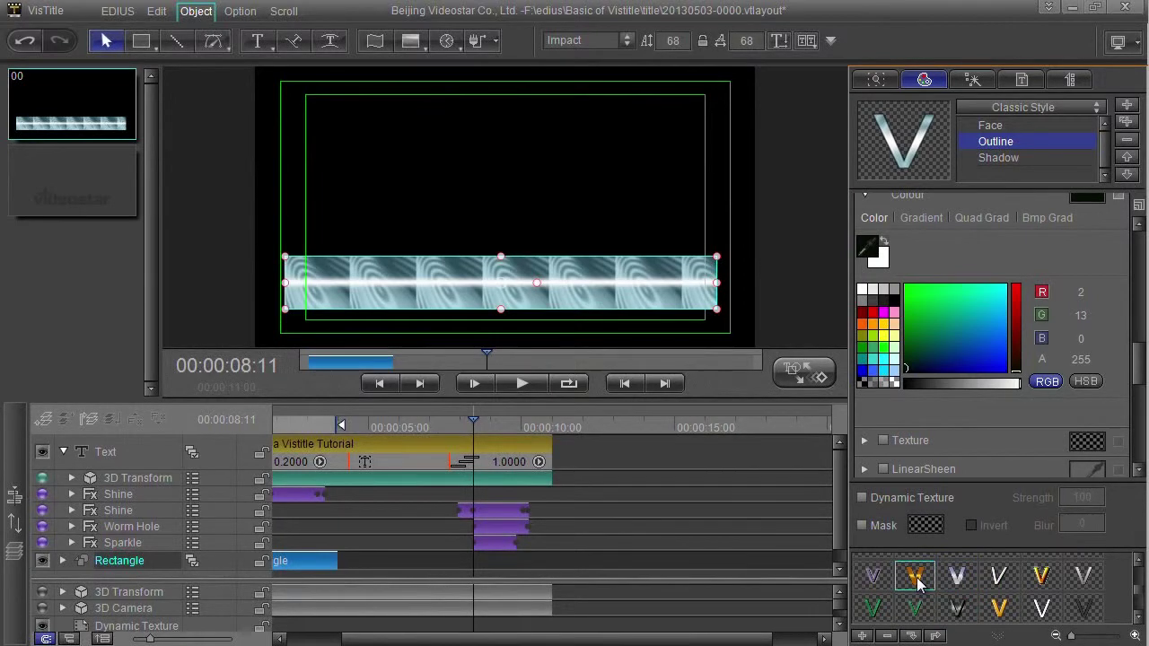
pyautogui.moveTo(914, 575); pyautogui.dragTo(549, 290)
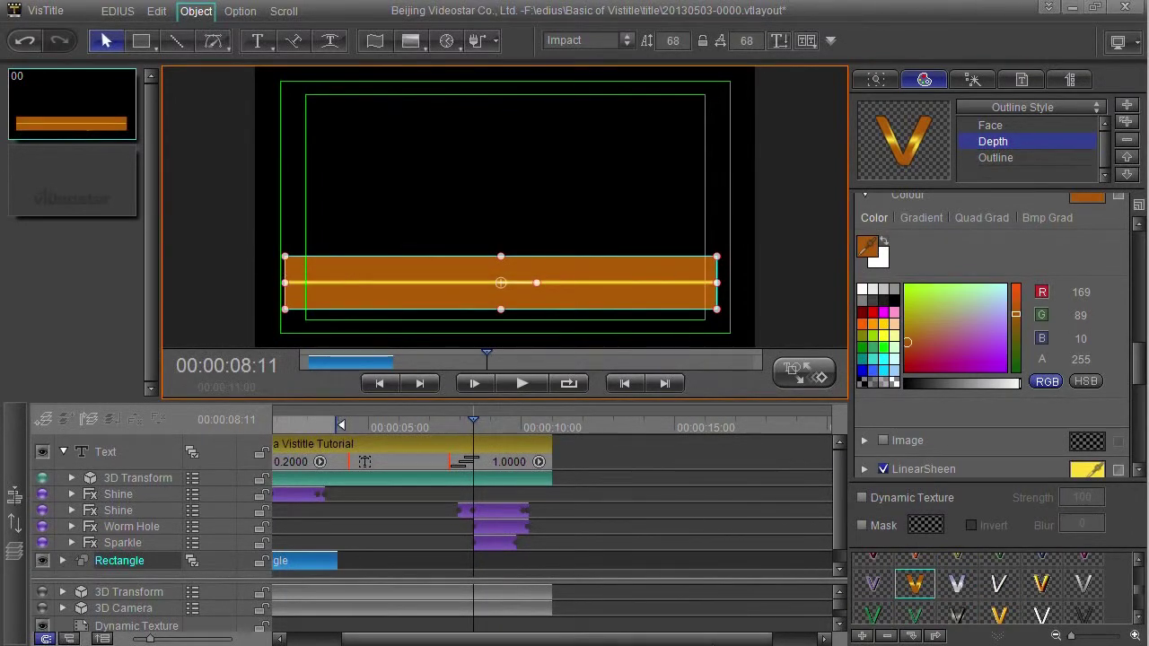
pyautogui.moveTo(957, 586)
pyautogui.mouseDown()
pyautogui.moveTo(615, 298)
pyautogui.moveTo(620, 272)
pyautogui.moveTo(620, 285)
pyautogui.moveTo(574, 276)
pyautogui.mouseUp()
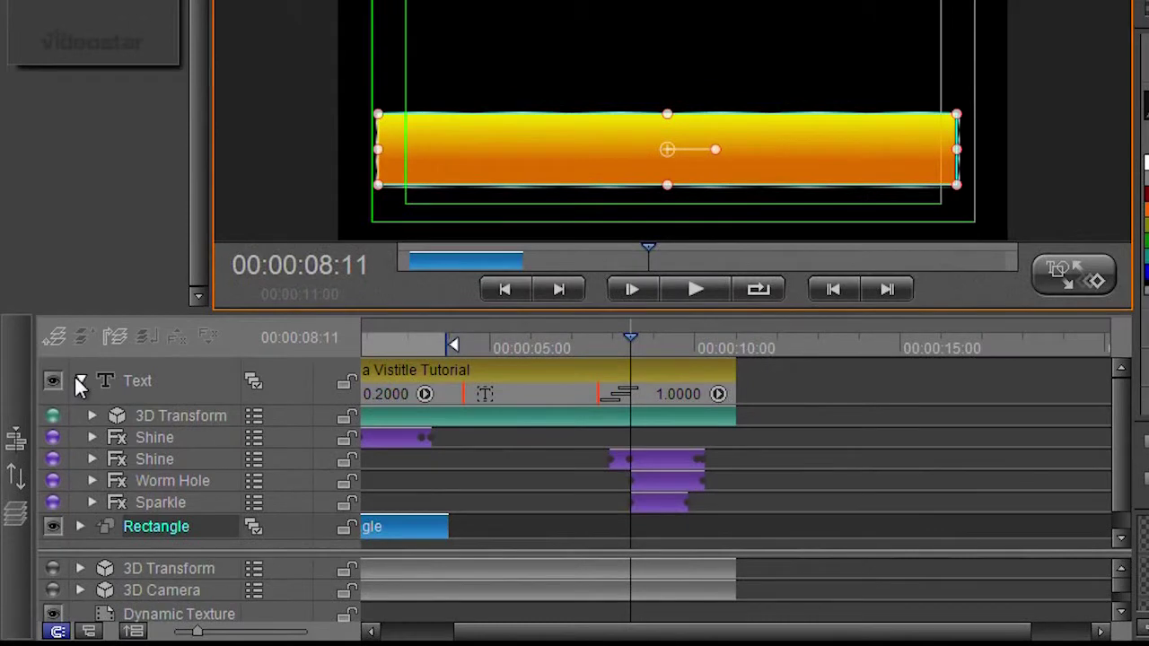
# Collapse the Text layer's effect tracks, scrub the timeline from the start, and select the Rectangle layer
pyautogui.click(62, 451)
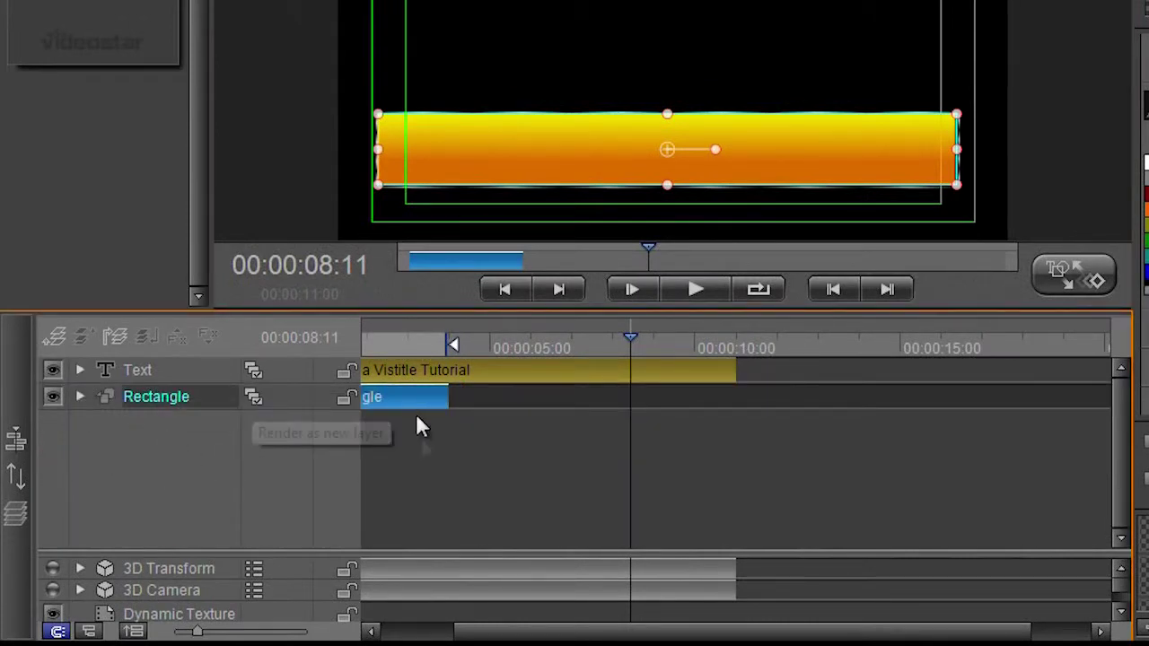
pyautogui.moveTo(519, 632); pyautogui.dragTo(445, 632)
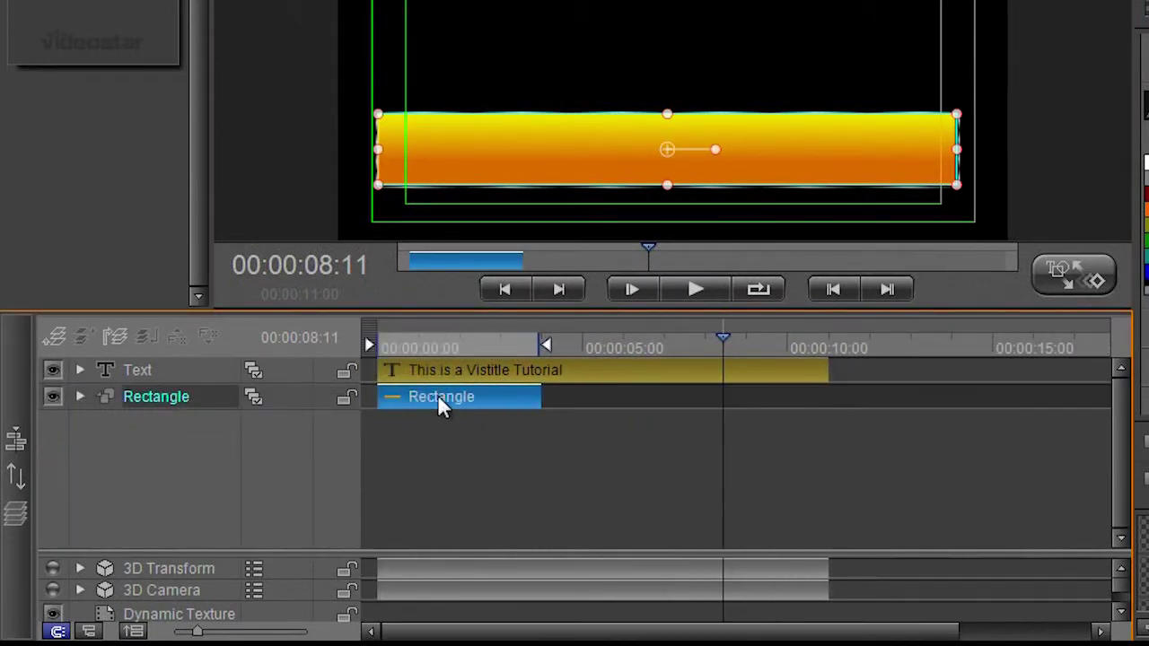
pyautogui.click(154, 368)
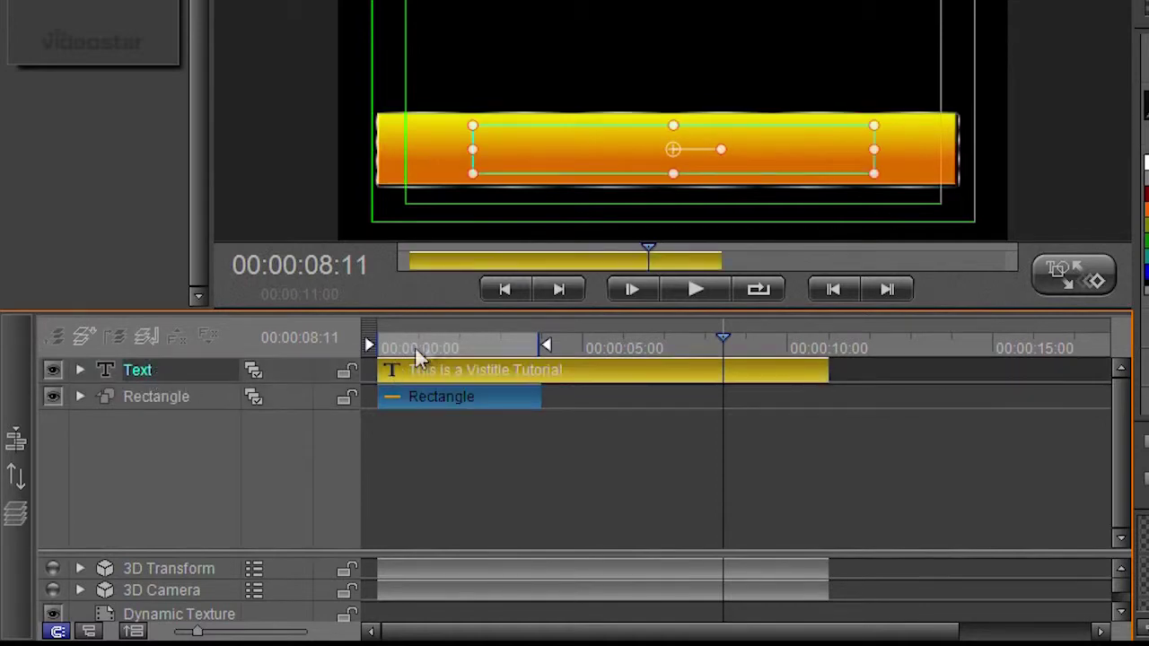
pyautogui.moveTo(415, 347)
pyautogui.mouseDown()
pyautogui.moveTo(449, 346)
pyautogui.moveTo(422, 348)
pyautogui.mouseUp()
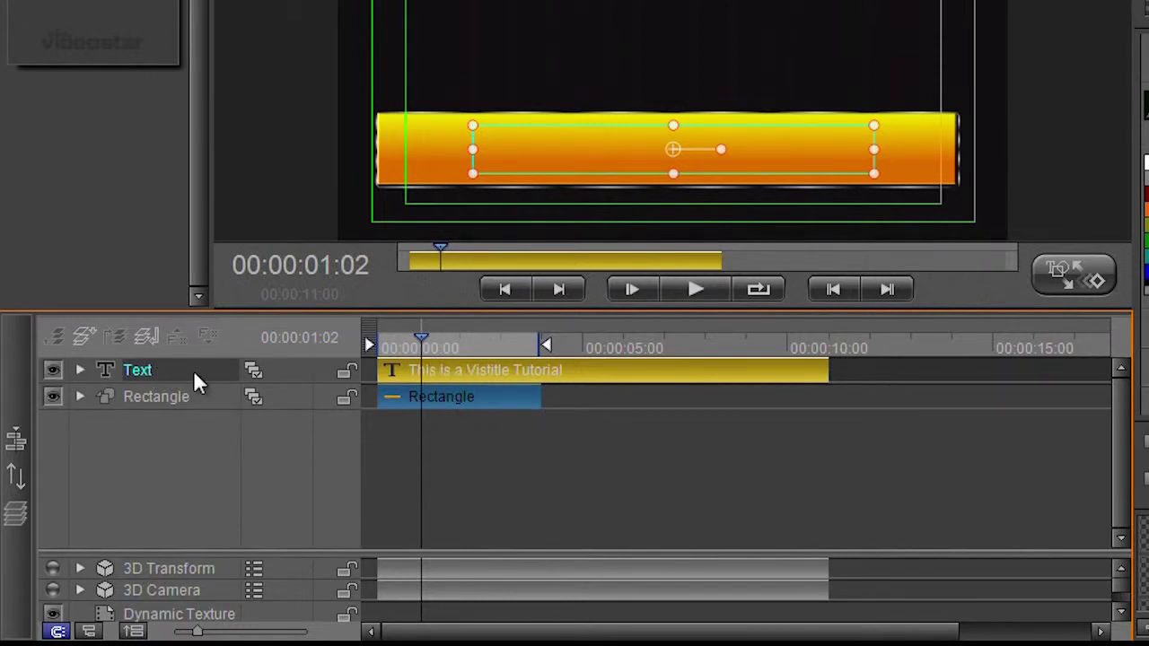
pyautogui.click(182, 395)
pyautogui.click(193, 431)
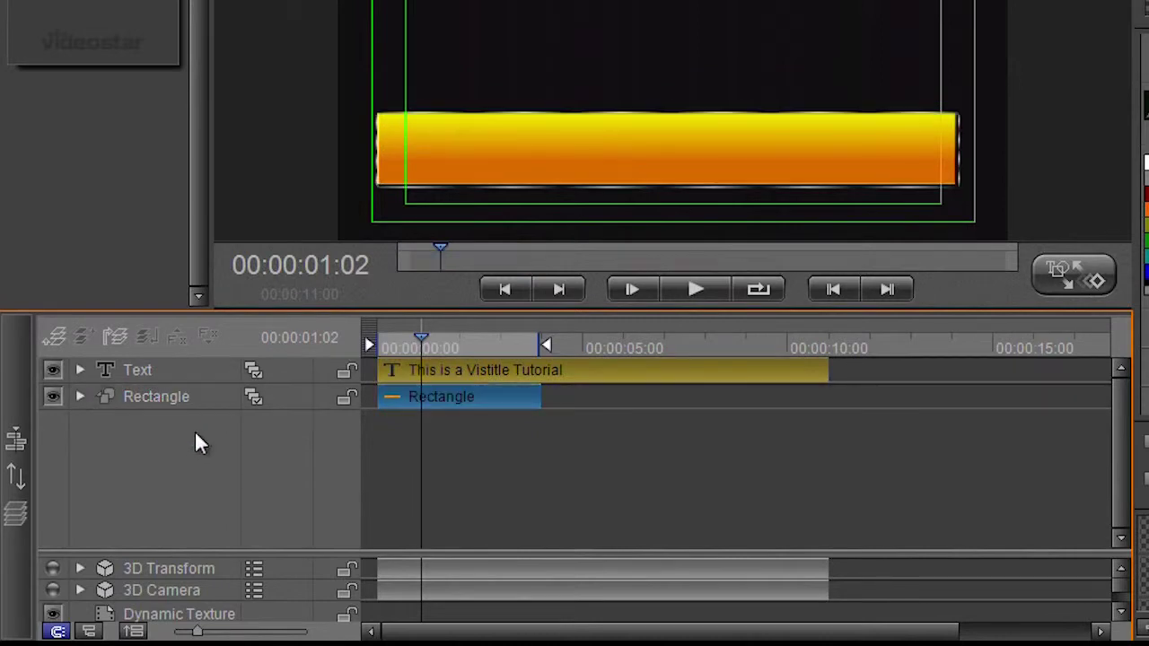
pyautogui.click(467, 397)
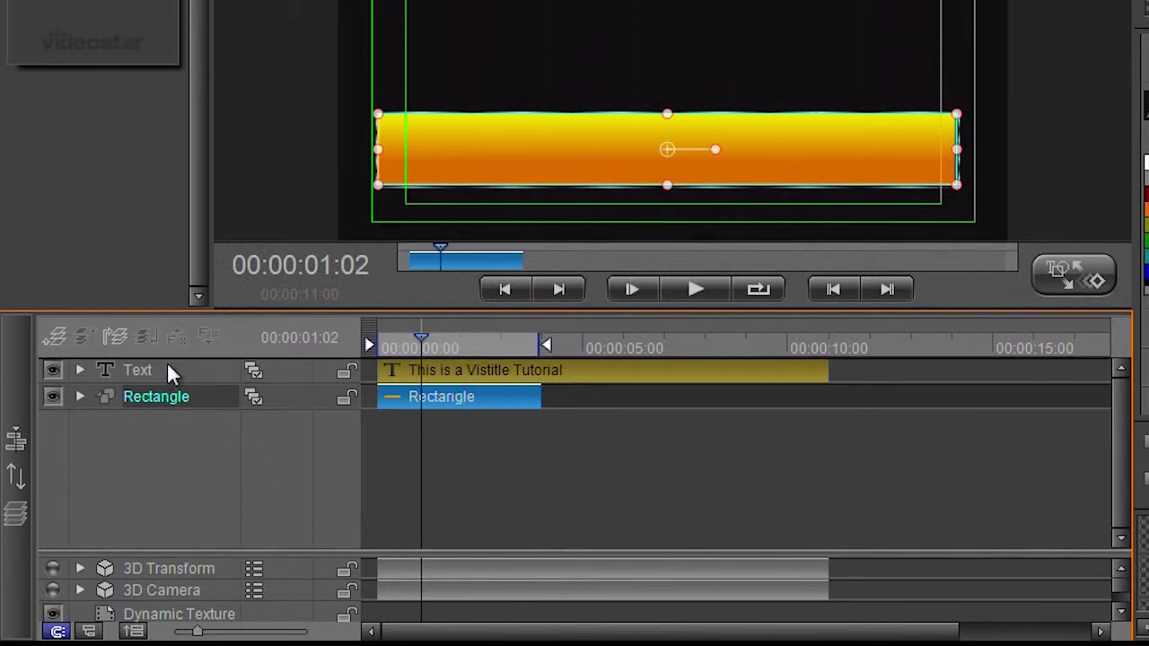
# Reorder the layers so the title shows in front of the bar, then preview and play it
pyautogui.hotkey('ctrl', 'Up')
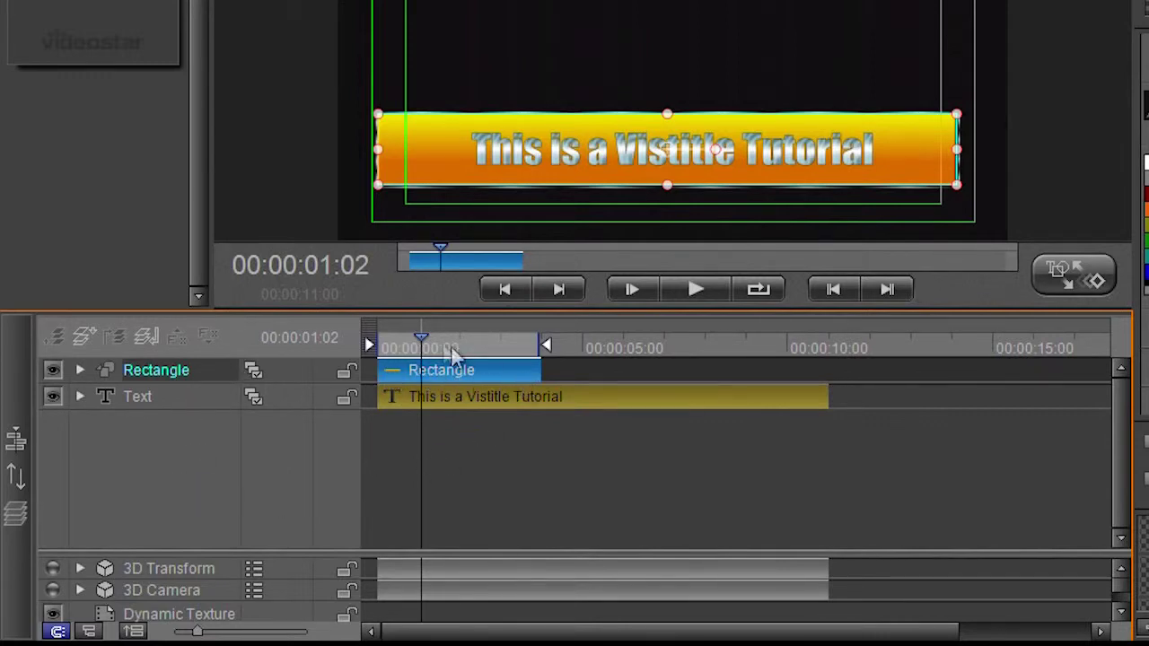
pyautogui.moveTo(421, 341); pyautogui.dragTo(384, 347)
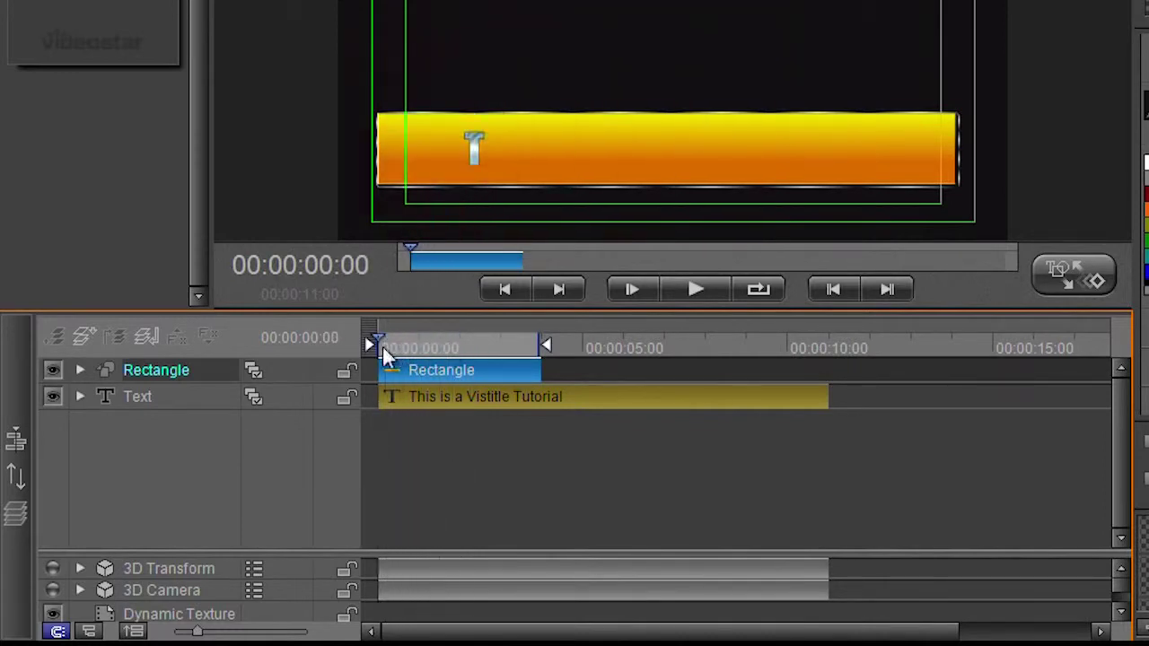
pyautogui.click(690, 294)
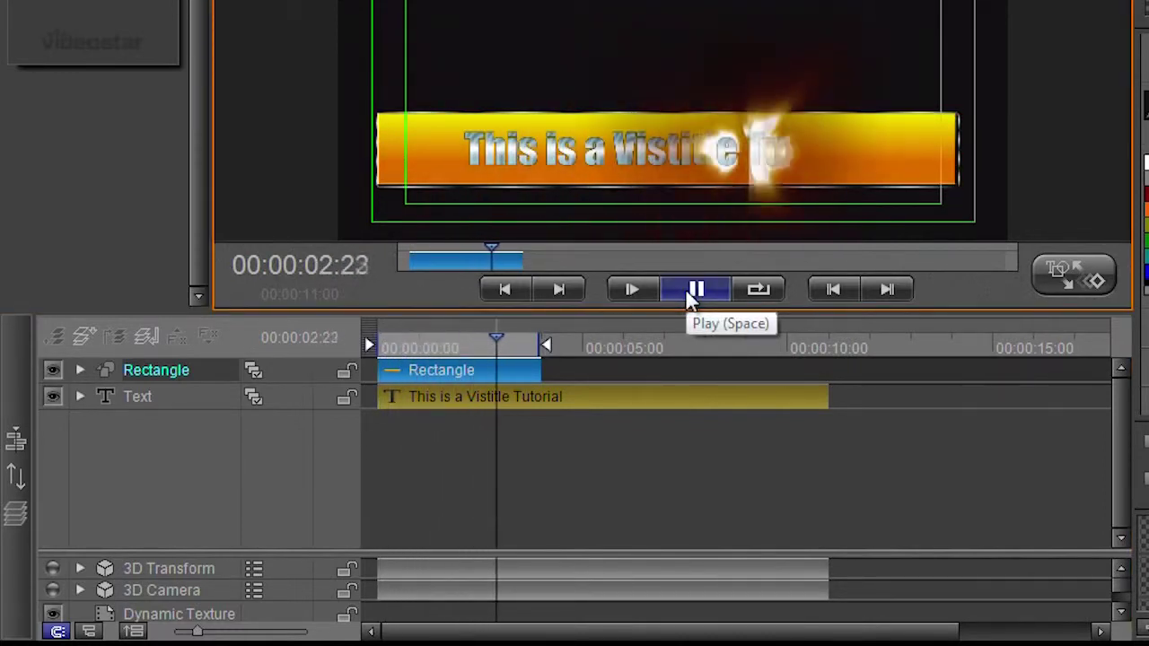
# Snap the Rectangle clip's end to the Text clip's end and replay the animation
pyautogui.moveTo(541, 371); pyautogui.dragTo(828, 379)
pyautogui.moveTo(581, 341); pyautogui.dragTo(388, 346)
pyautogui.click(695, 289)
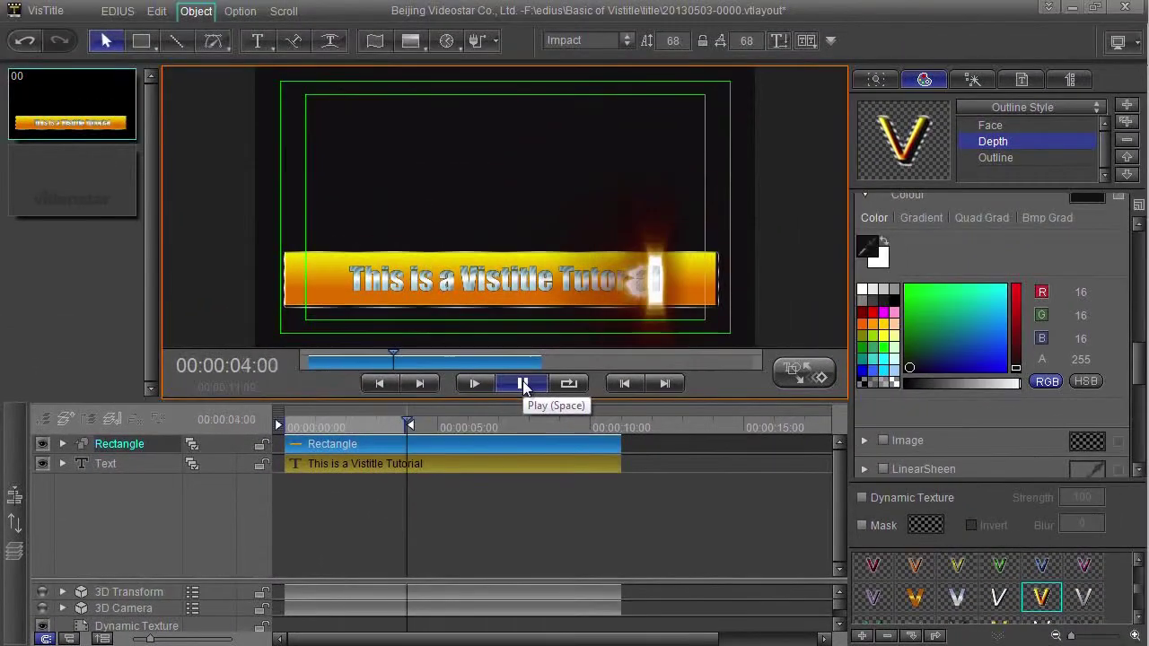
# Stop playback and restyle the rectangle bar with a silver, then a blue preset
pyautogui.click(529, 381)
pyautogui.moveTo(963, 607); pyautogui.dragTo(712, 284)
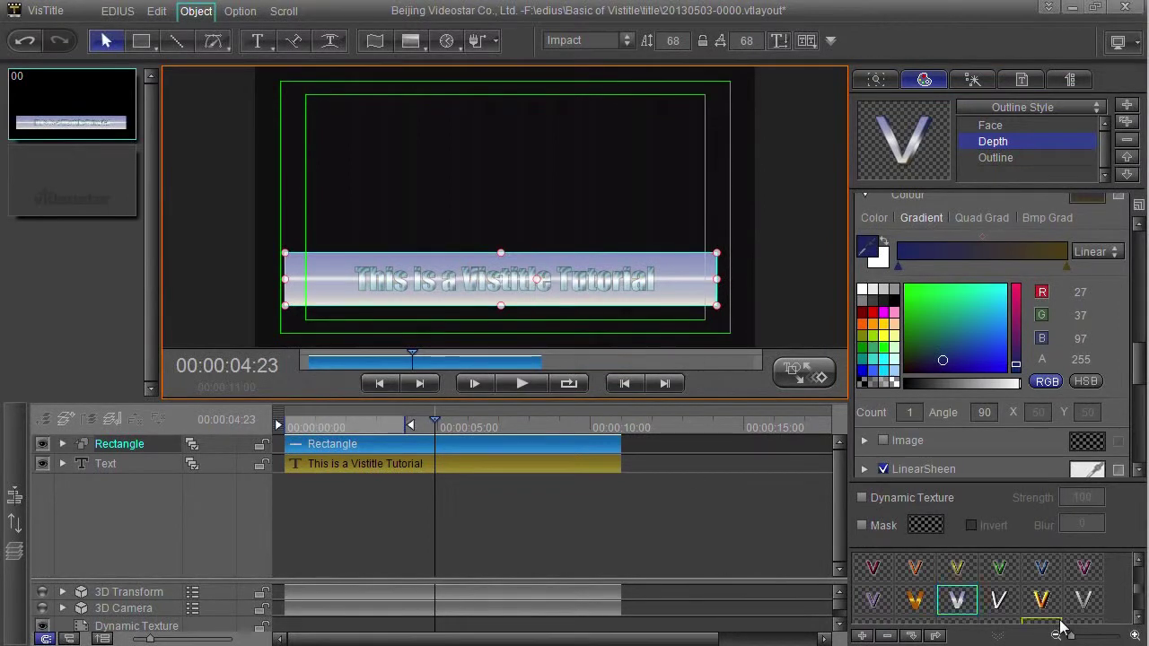
pyautogui.moveTo(1041, 567); pyautogui.dragTo(628, 286)
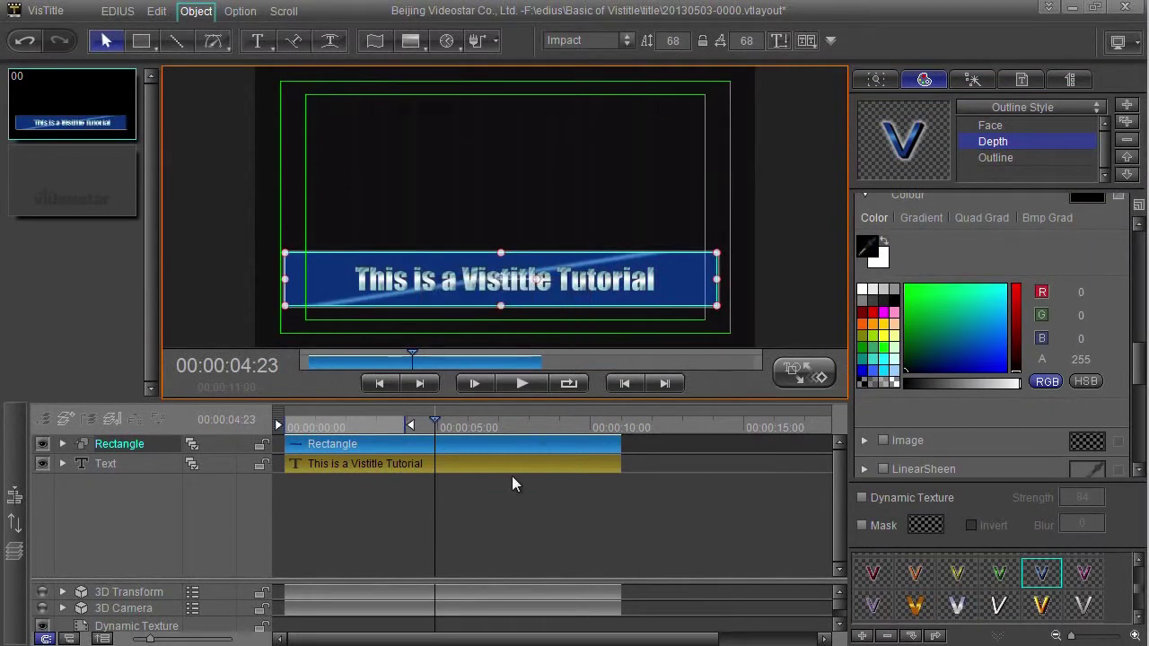
# Preview and play the title animation, stopping around 4 seconds
pyautogui.moveTo(434, 431); pyautogui.dragTo(459, 452)
pyautogui.click(522, 384)
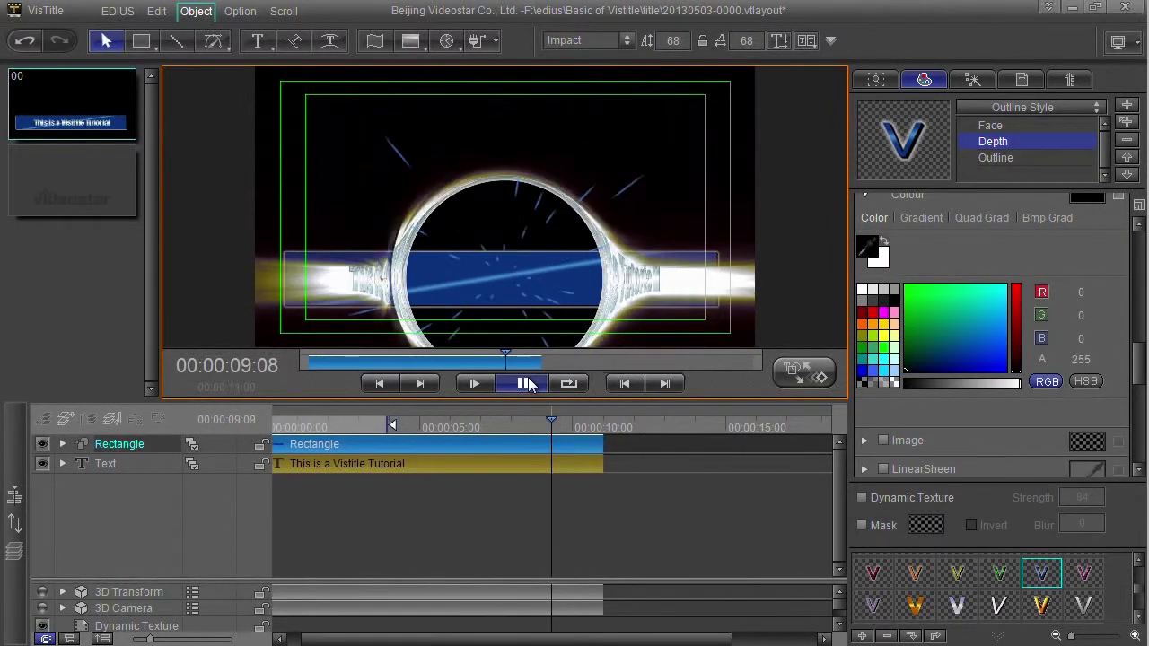
pyautogui.click(434, 452)
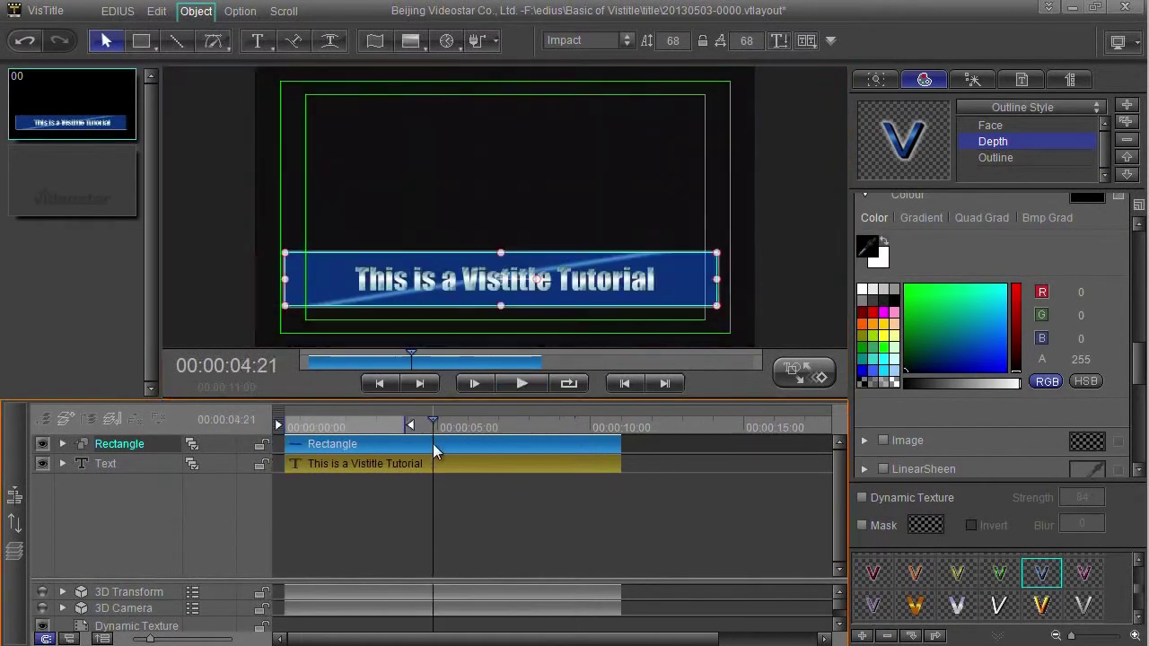
# Set the blue box's 3D Transform transparency to 55, then close the title editor
pyautogui.click(972, 79)
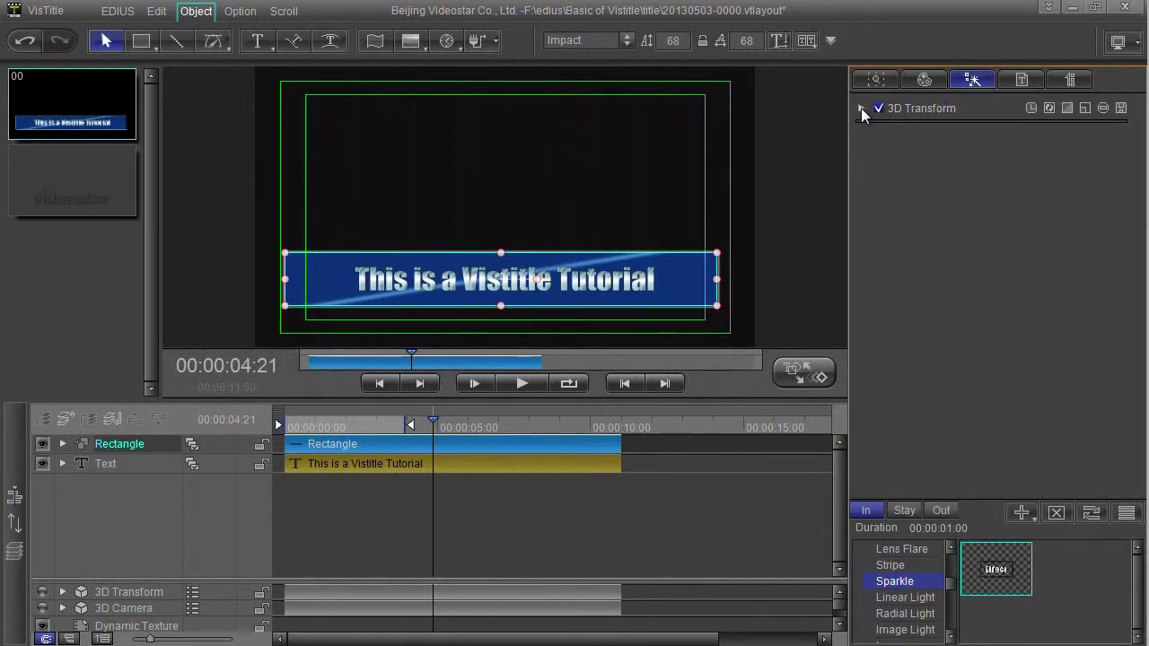
pyautogui.click(860, 108)
pyautogui.moveTo(1048, 364); pyautogui.dragTo(1017, 363)
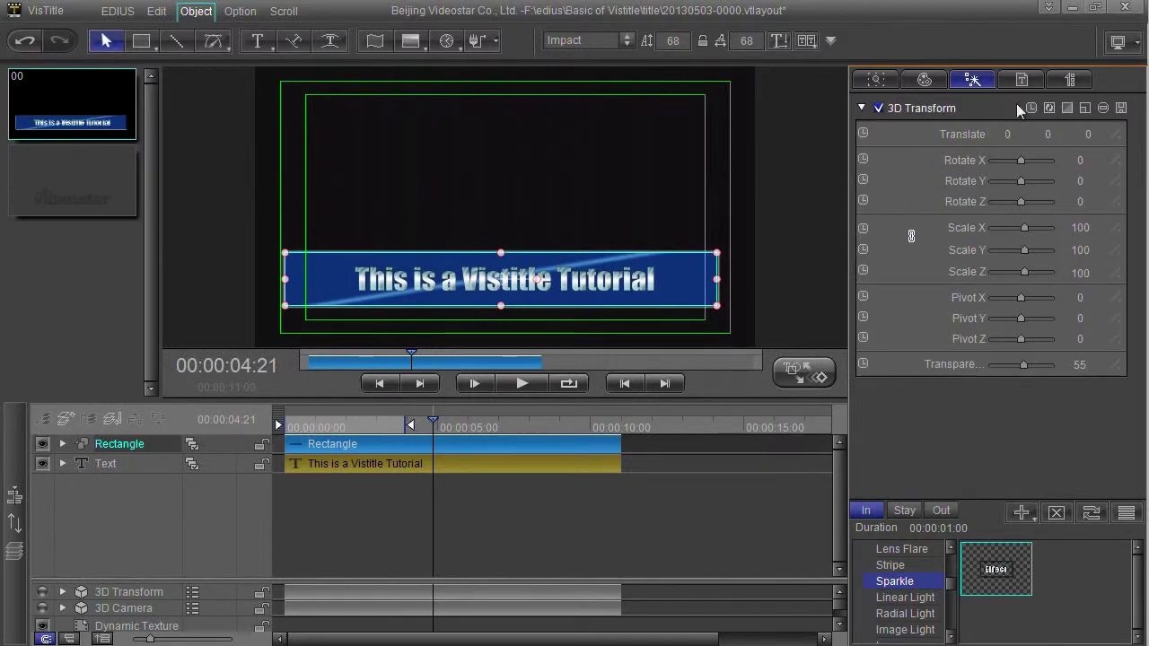
pyautogui.click(1124, 7)
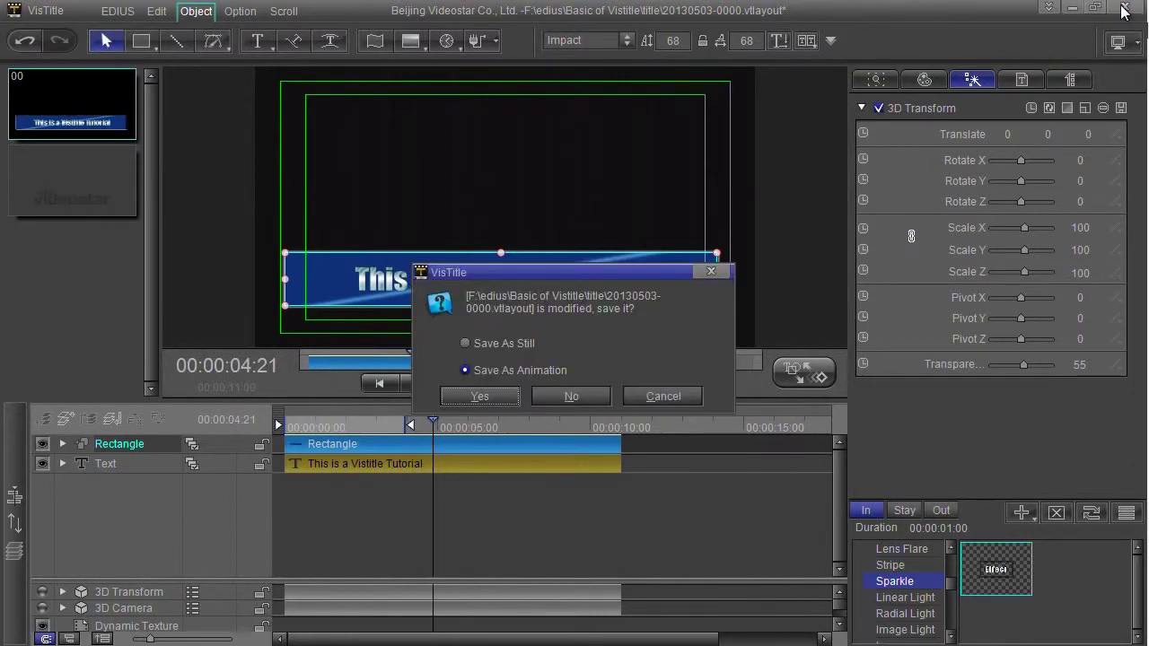
# In the save prompt choose Save As Animation and confirm saving the modified title
pyautogui.moveTo(579, 274); pyautogui.dragTo(590, 177)
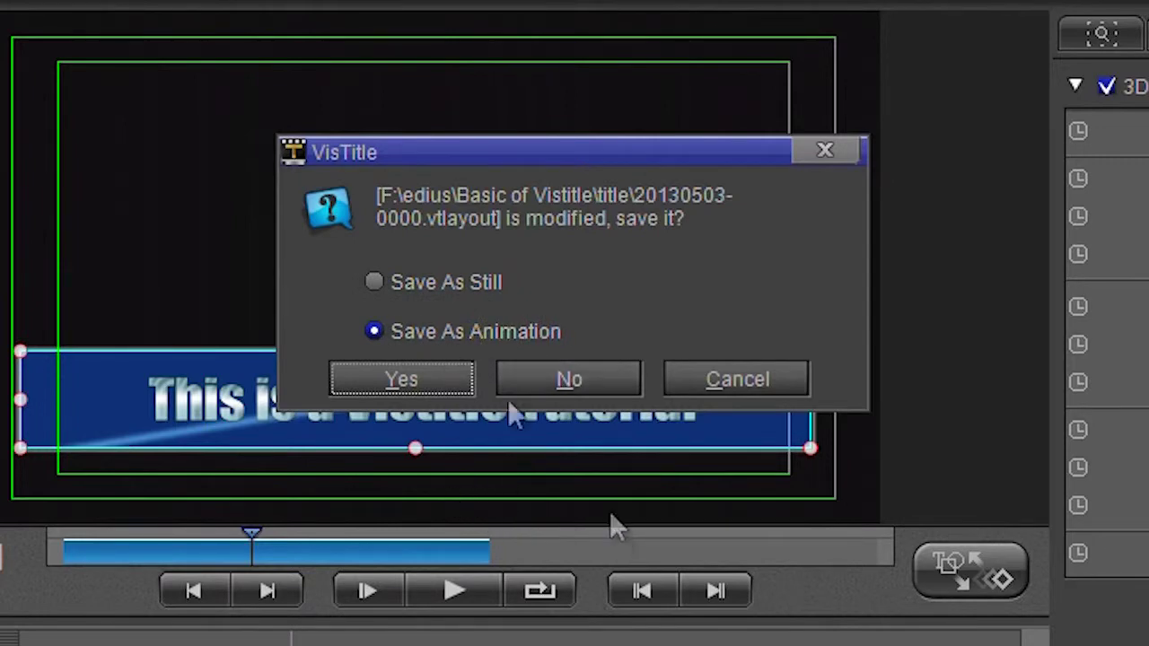
pyautogui.click(374, 280)
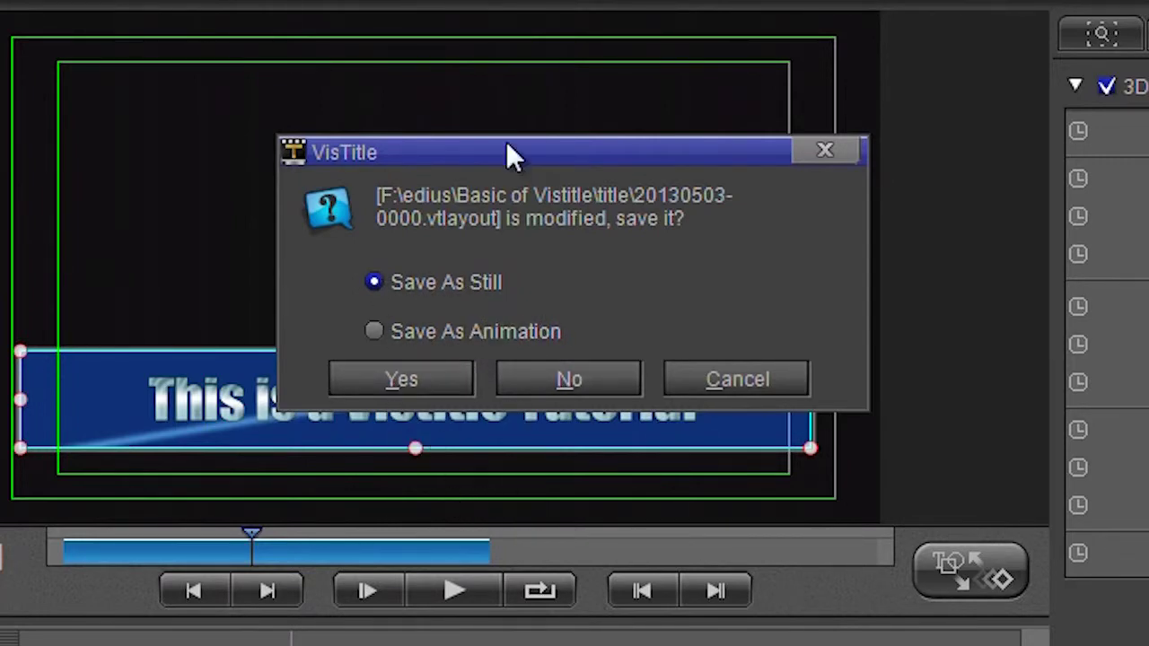
pyautogui.moveTo(508, 153); pyautogui.dragTo(828, 168)
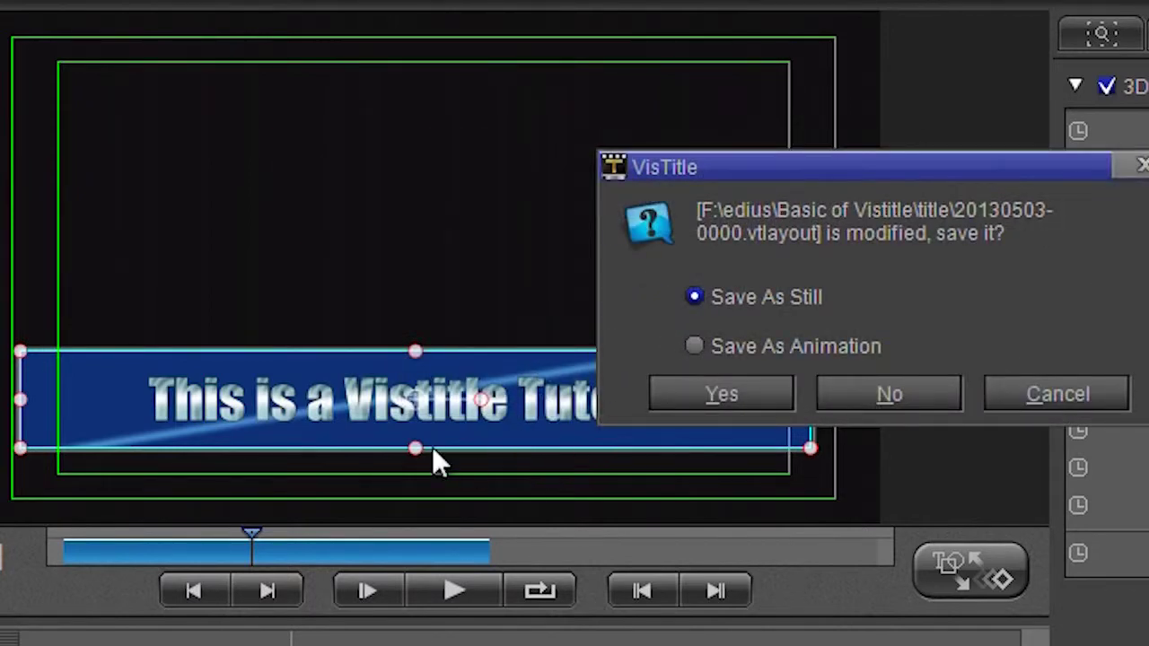
pyautogui.click(693, 347)
pyautogui.click(714, 396)
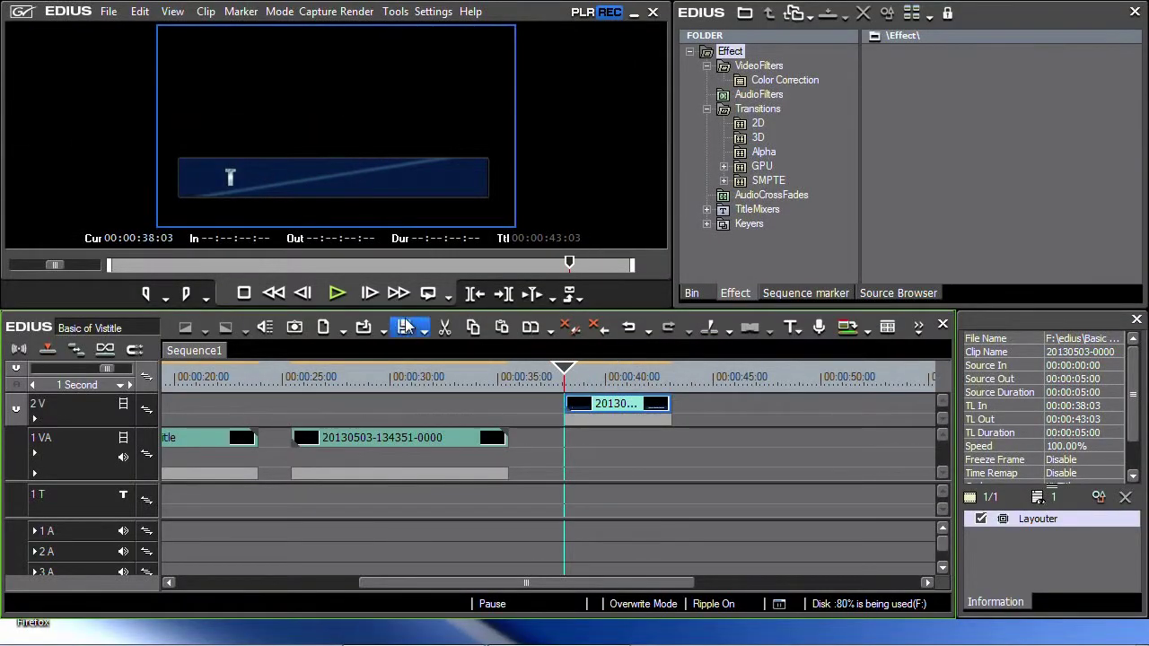
pyautogui.click(339, 294)
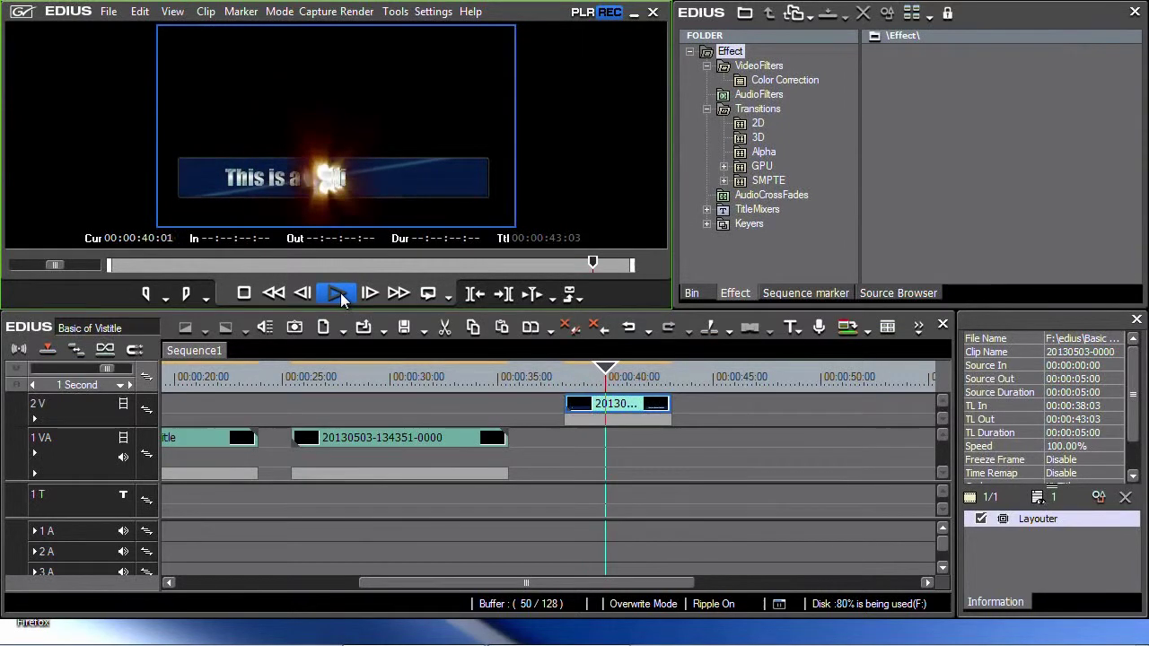
pyautogui.click(340, 294)
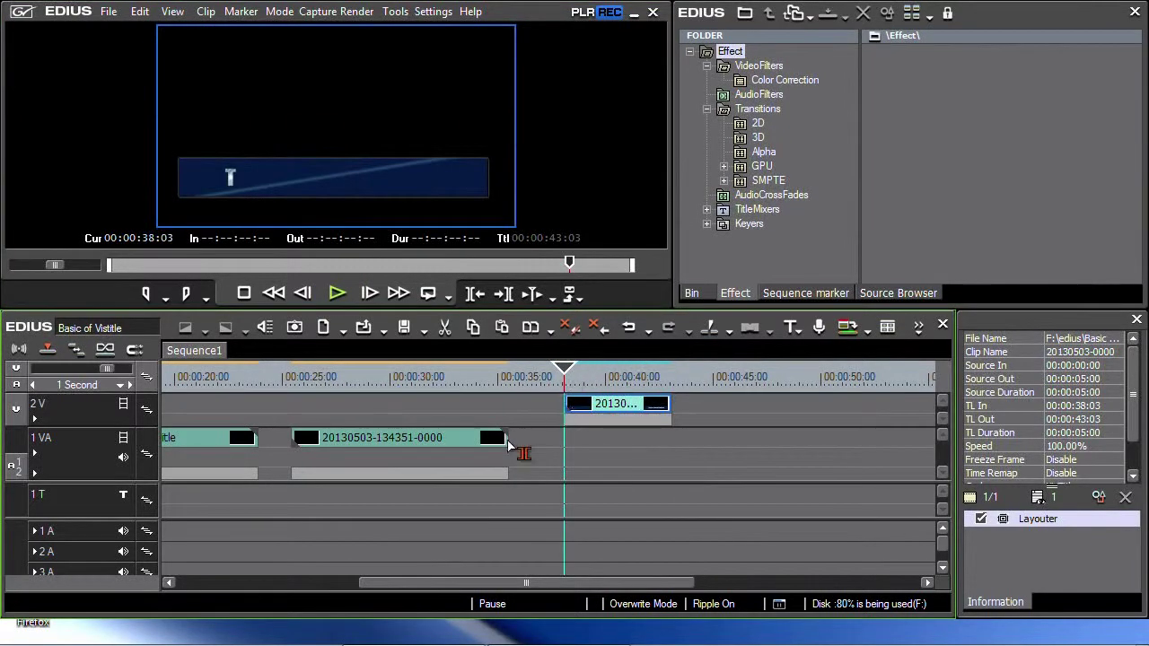
pyautogui.click(700, 293)
# Create a new Color Matte clip coloured red
pyautogui.click(860, 14)
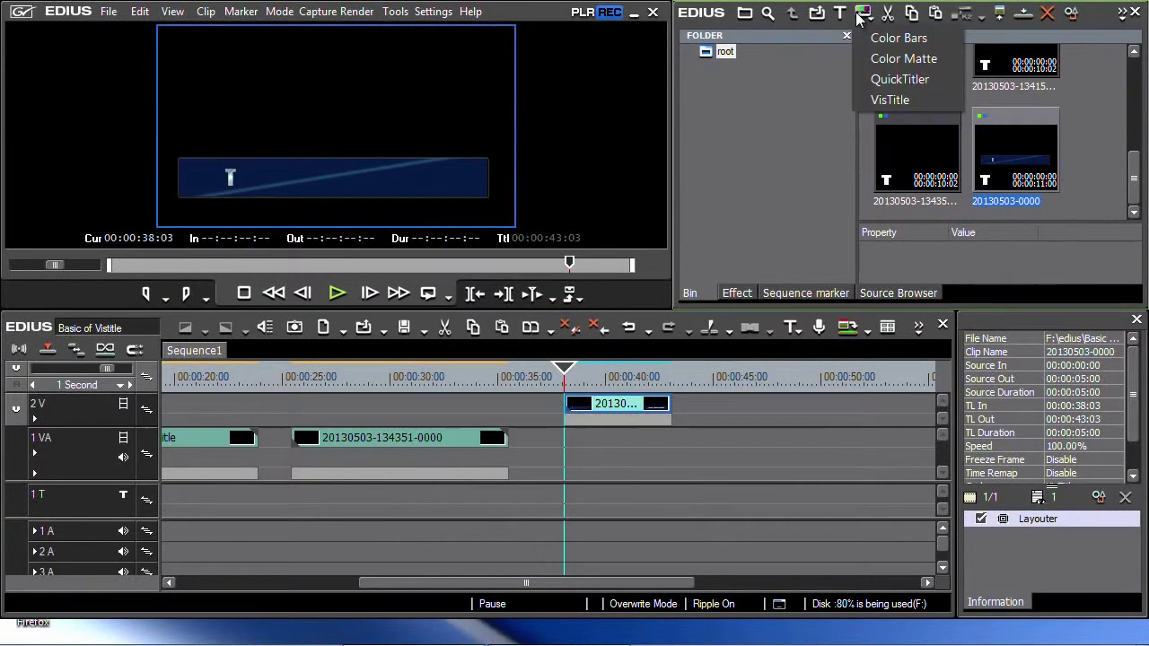
pyautogui.click(902, 59)
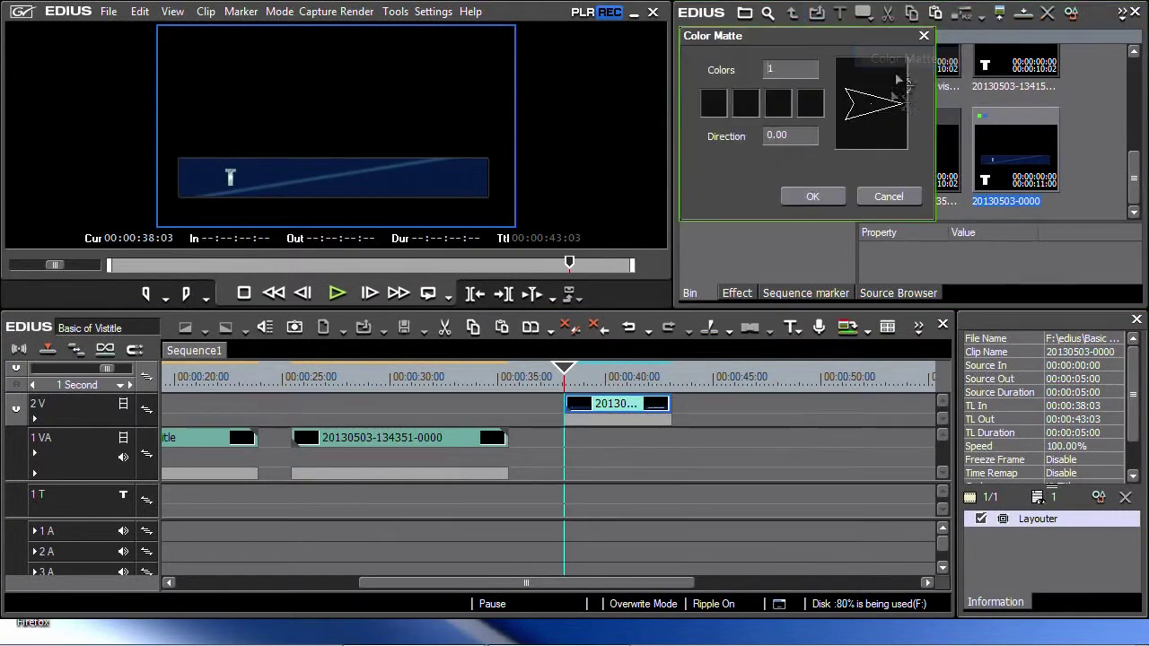
pyautogui.click(770, 115)
pyautogui.click(753, 84)
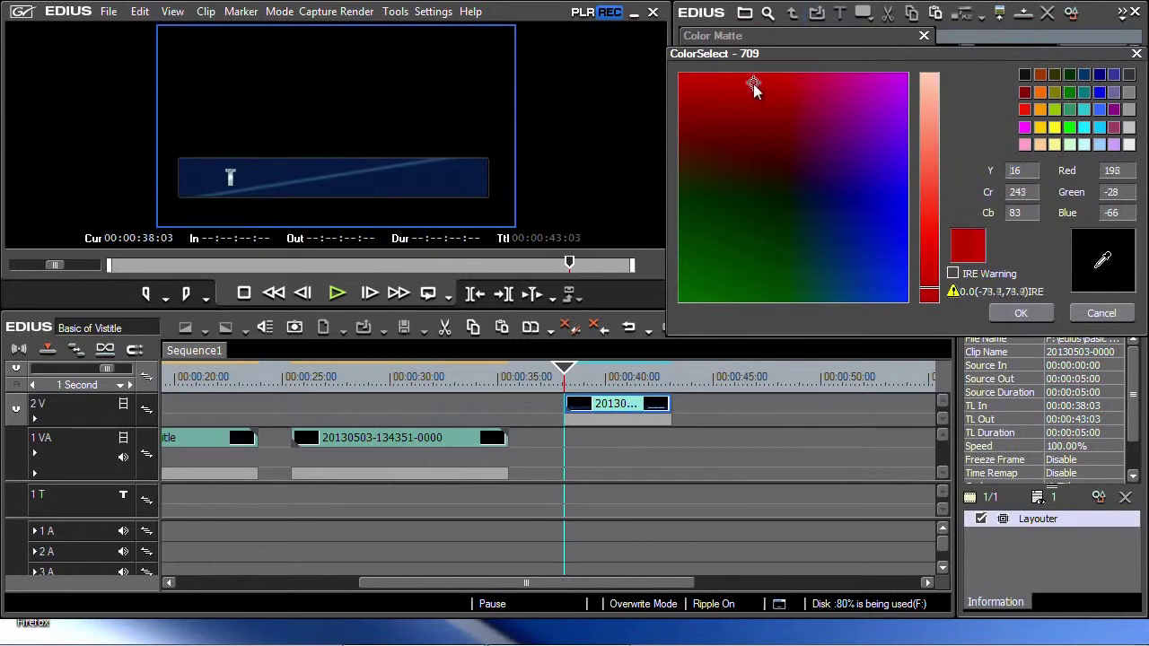
pyautogui.click(1020, 313)
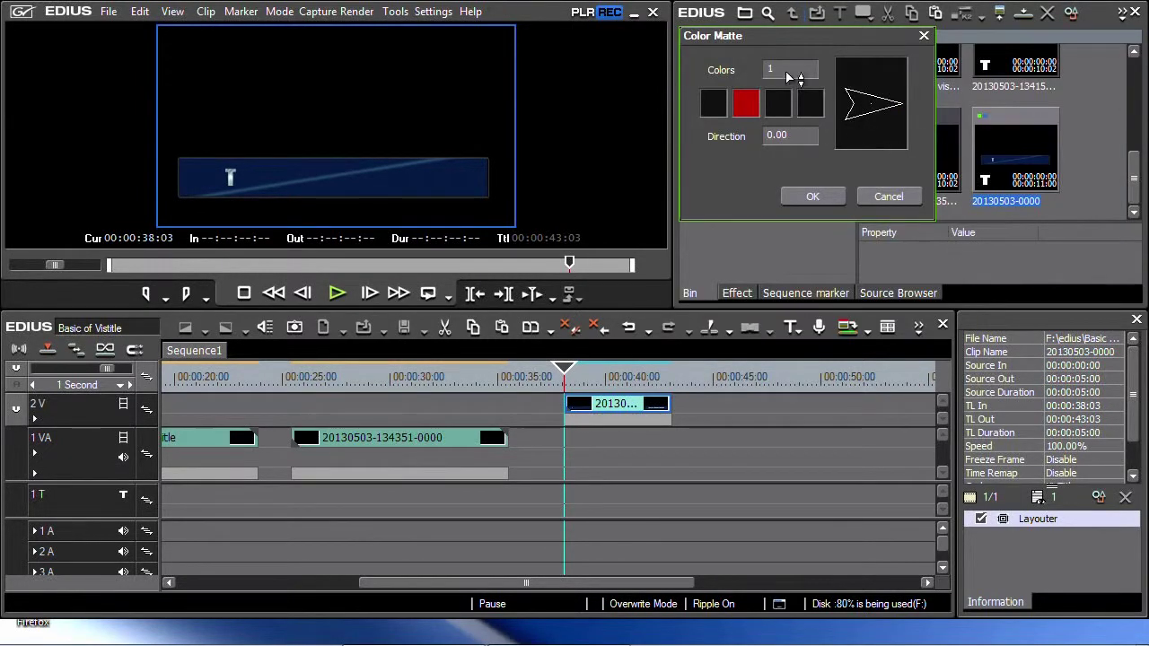
pyautogui.press('Return')
# Place the red matte on track 1 VA under the title, preview it, and select the 2V title clip
pyautogui.moveTo(915, 153); pyautogui.dragTo(565, 449)
pyautogui.moveTo(618, 375)
pyautogui.mouseDown()
pyautogui.moveTo(585, 377)
pyautogui.moveTo(645, 373)
pyautogui.moveTo(610, 377)
pyautogui.mouseUp()
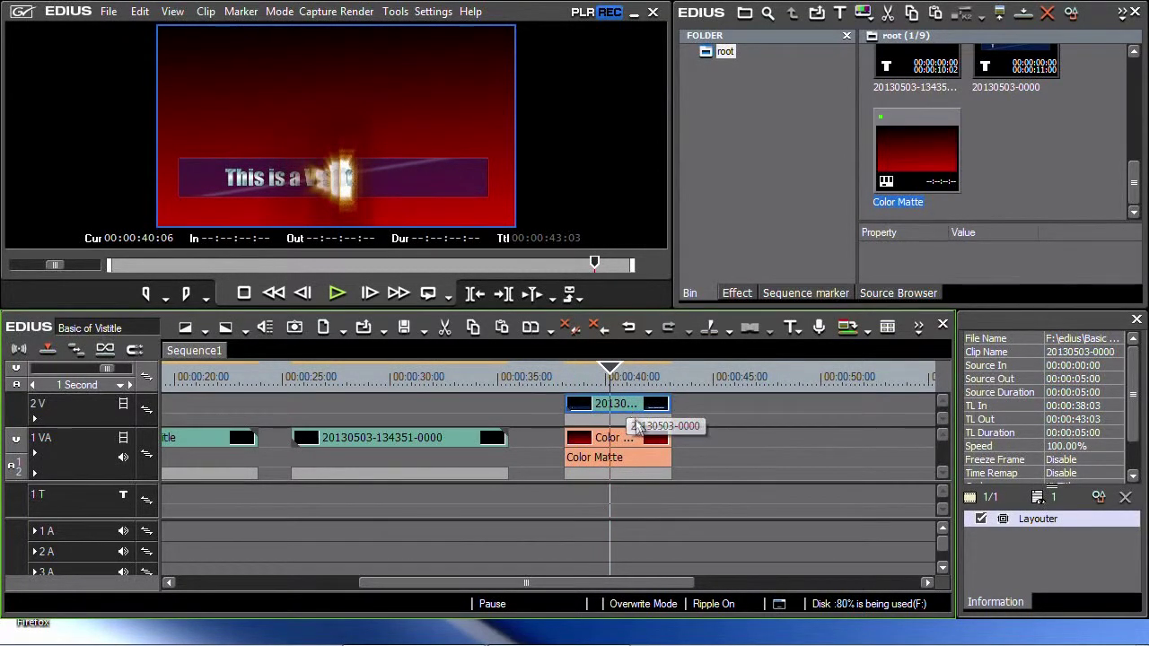
pyautogui.click(629, 408)
# Reopen the title in VisTitle, try green and dark red depth colours, revert to black, and play it
pyautogui.doubleClick(628, 407)
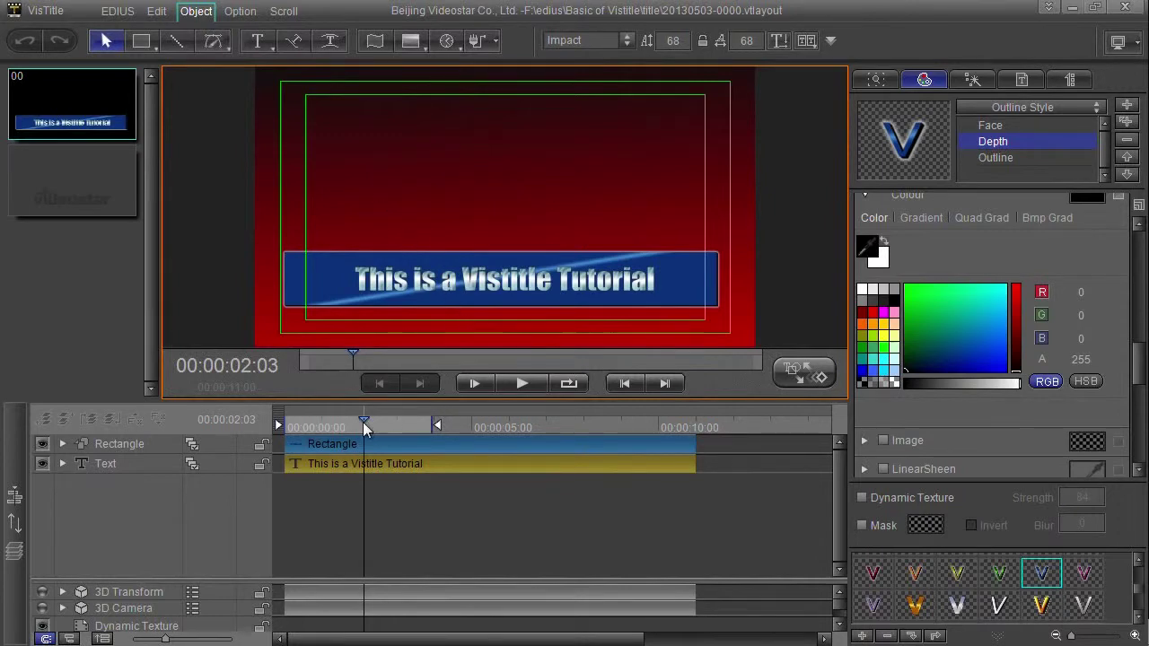
pyautogui.moveTo(364, 428); pyautogui.dragTo(411, 443)
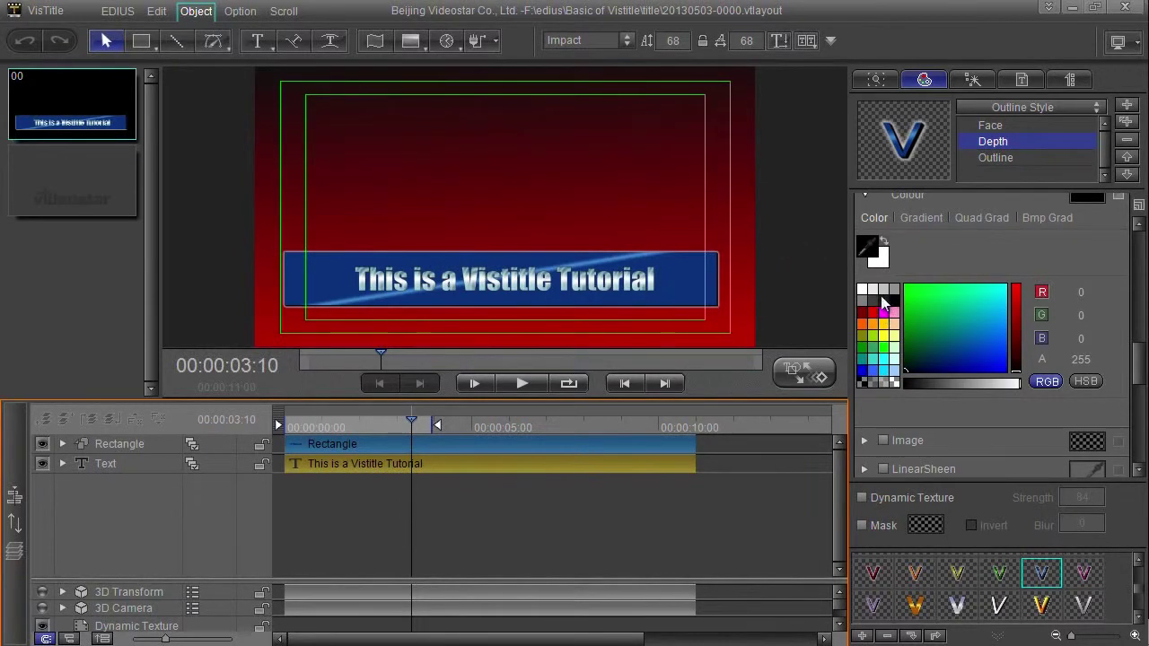
pyautogui.click(949, 299)
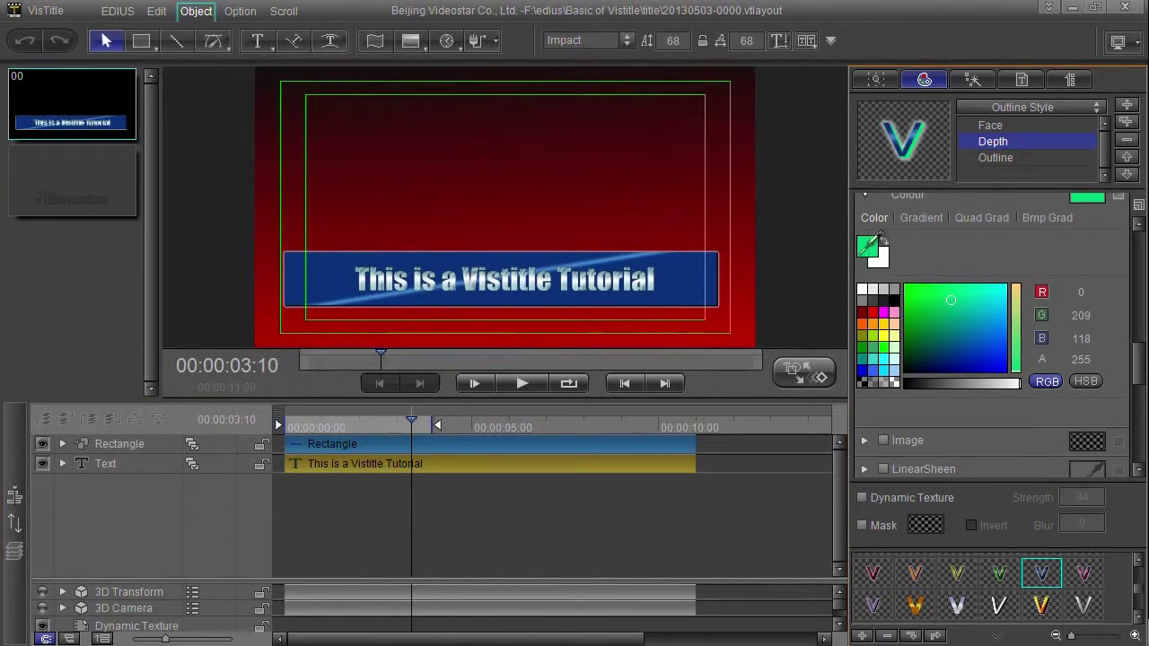
pyautogui.click(729, 201)
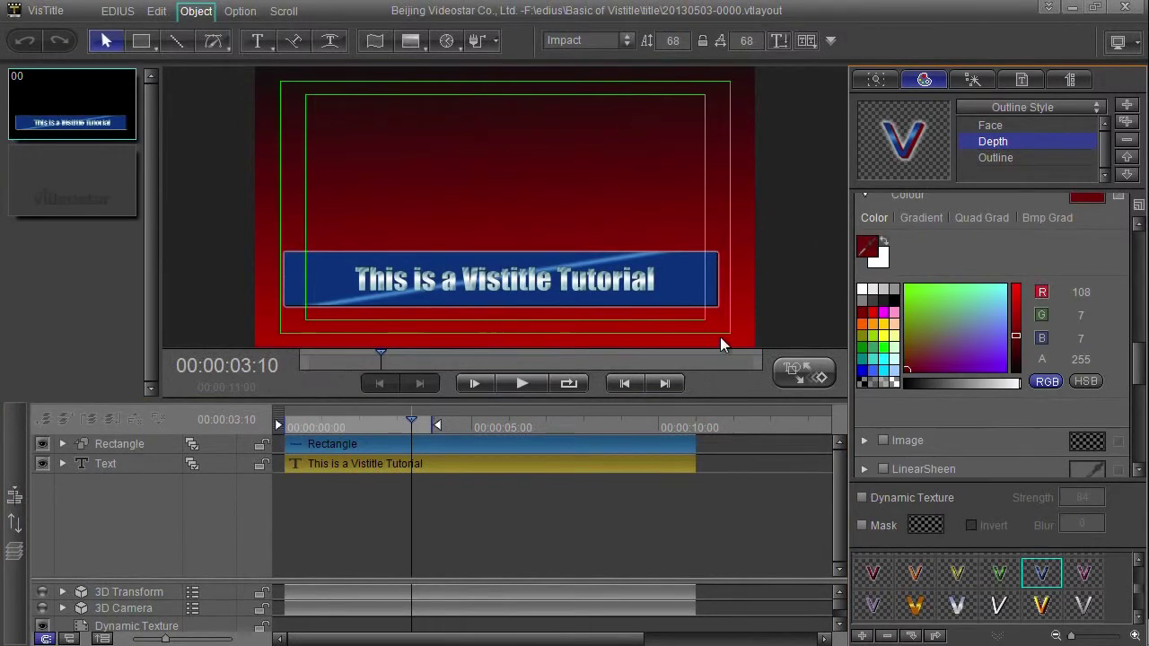
pyautogui.click(474, 383)
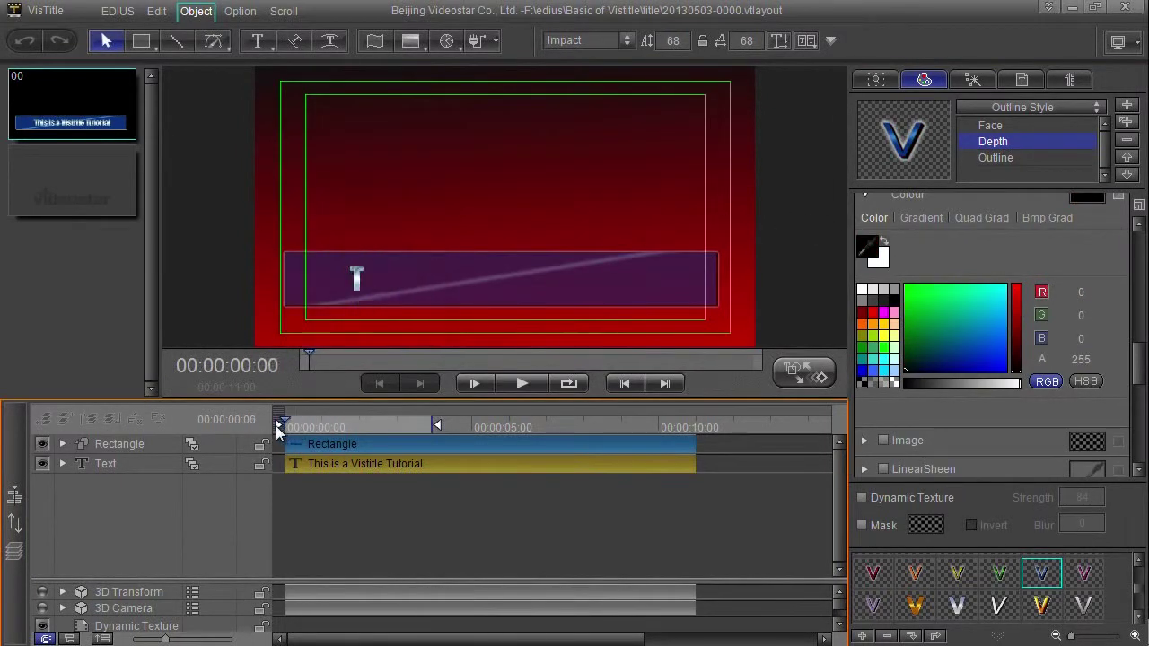
pyautogui.click(523, 383)
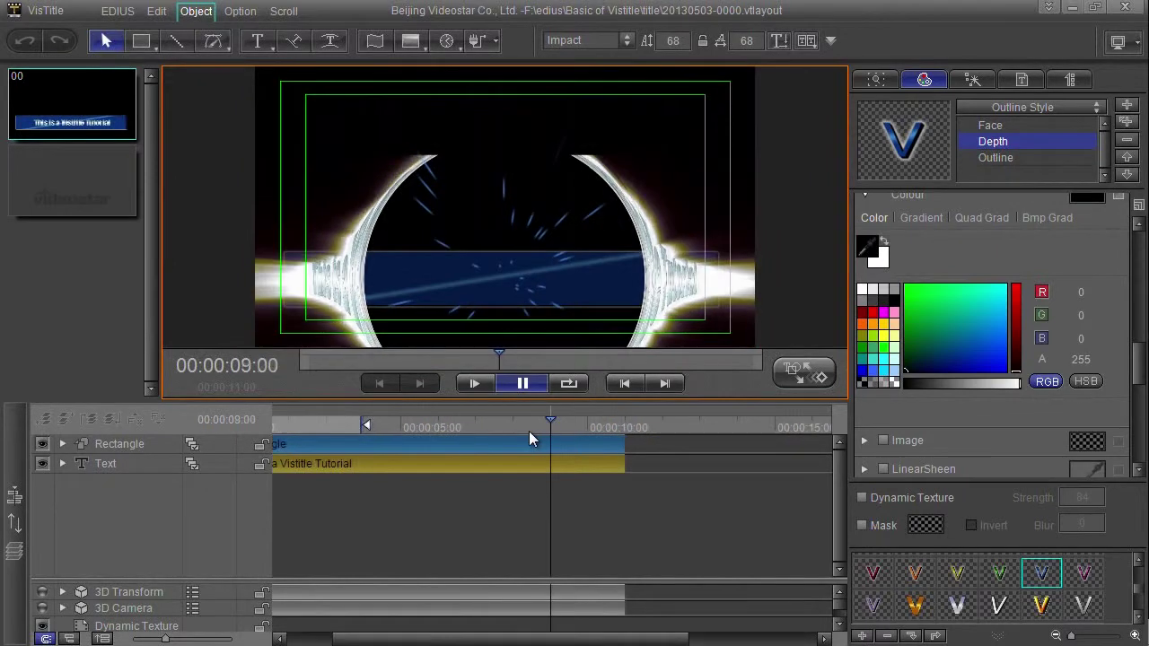
pyautogui.moveTo(532, 422); pyautogui.dragTo(402, 437)
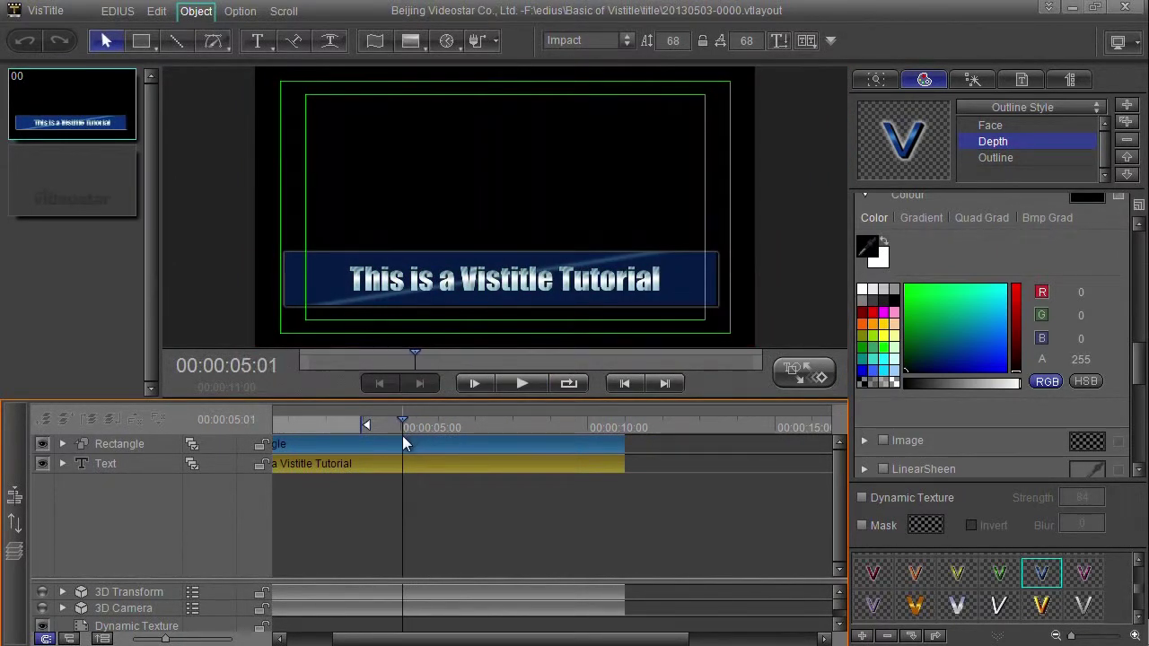
# Extend the 2V title clip and red Color Matte in EDIUS to 49:03, 11 seconds each
pyautogui.click(1072, 9)
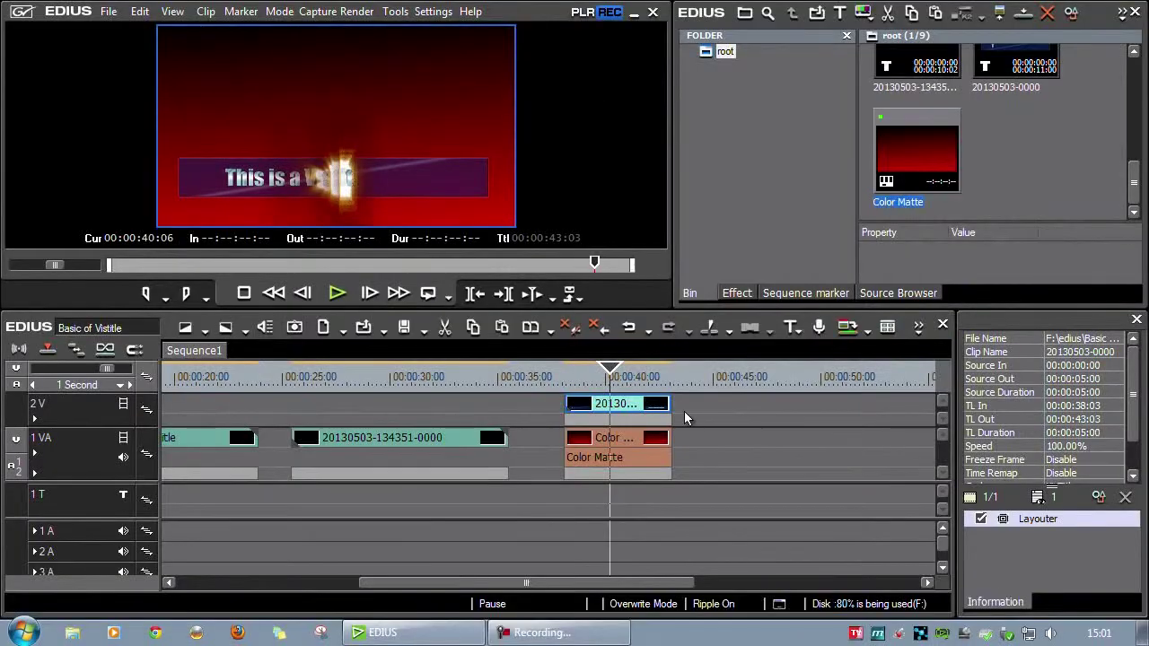
pyautogui.moveTo(667, 406); pyautogui.dragTo(875, 410)
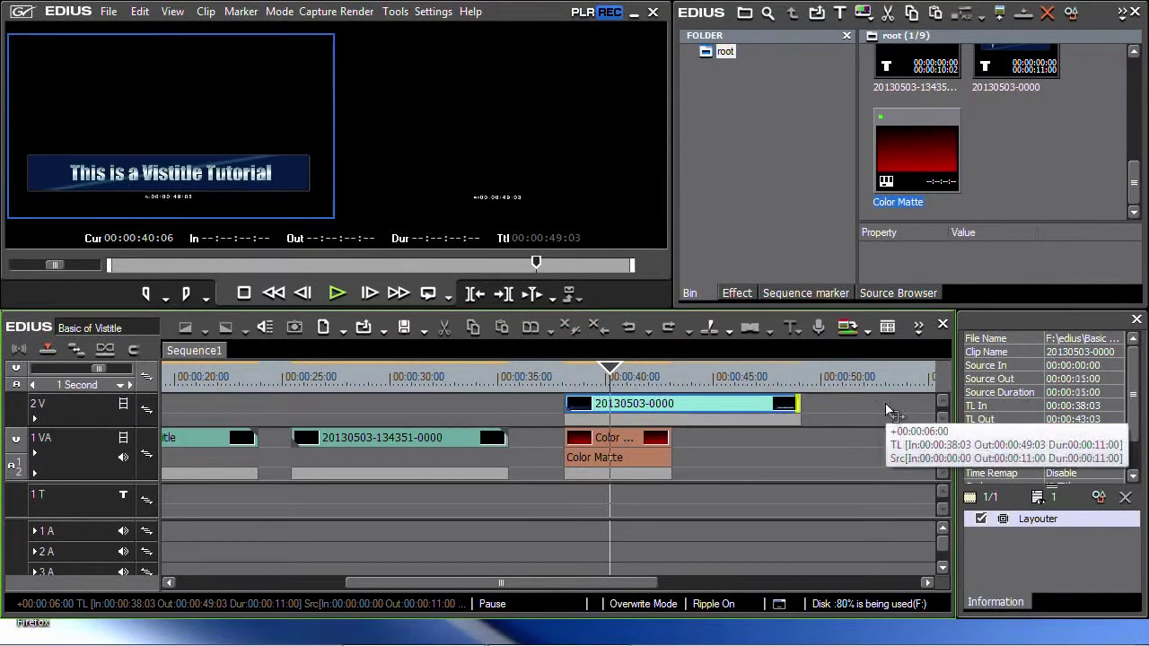
pyautogui.click(675, 448)
pyautogui.moveTo(681, 449); pyautogui.dragTo(799, 449)
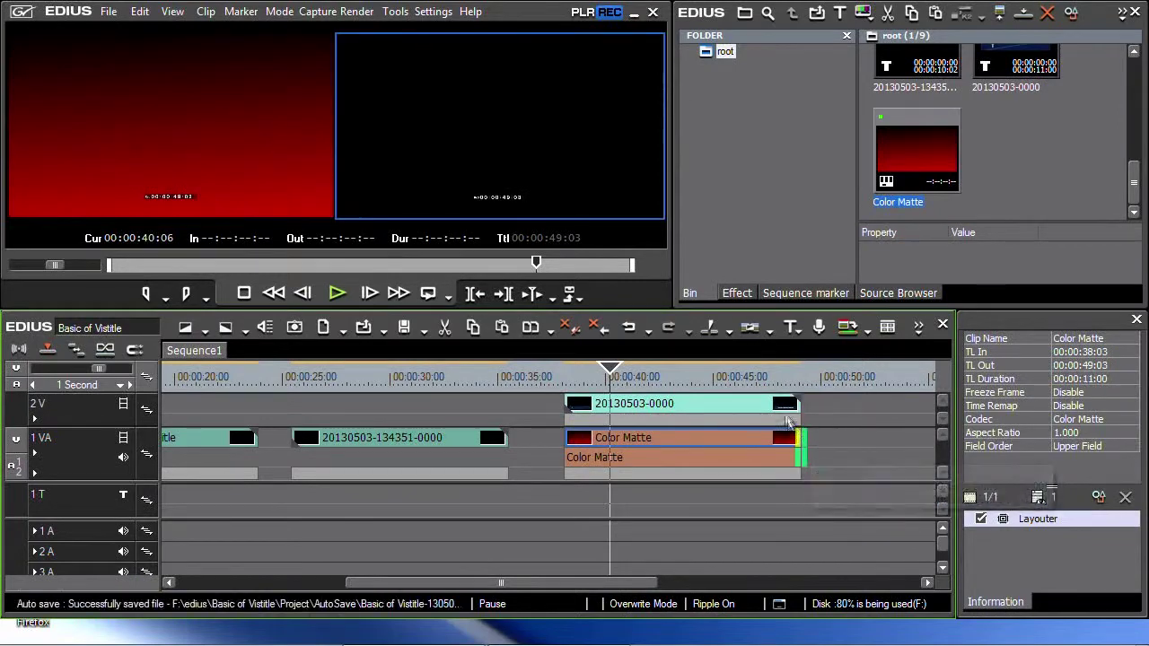
pyautogui.moveTo(709, 377); pyautogui.dragTo(585, 392)
pyautogui.doubleClick(643, 447)
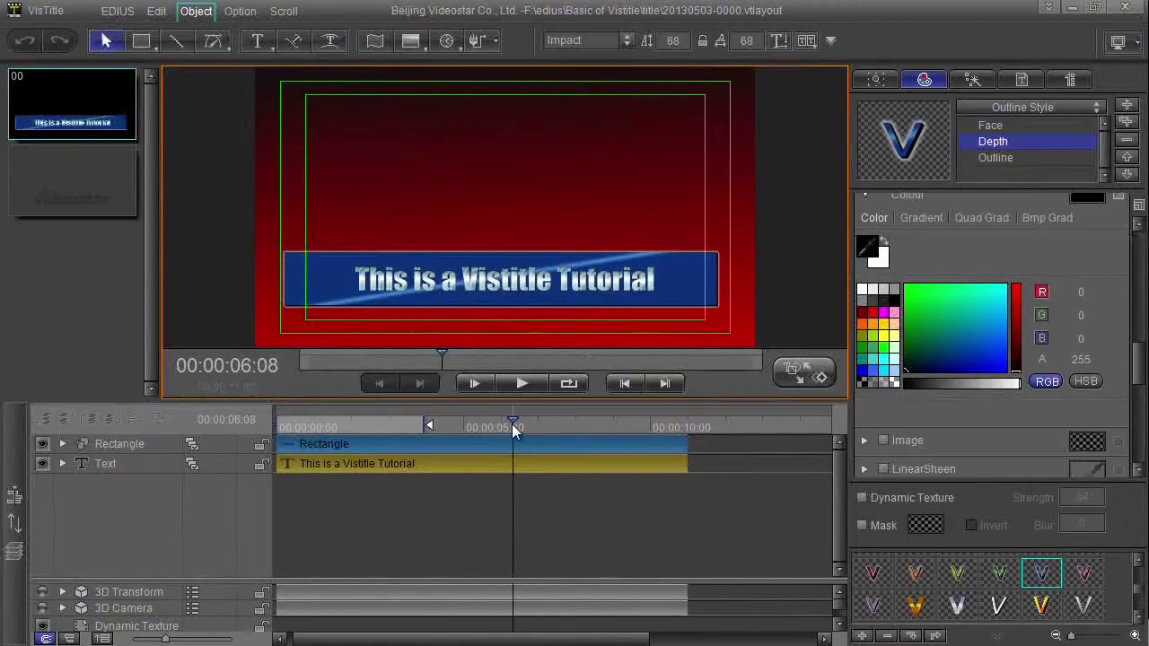
pyautogui.moveTo(512, 444); pyautogui.dragTo(400, 443)
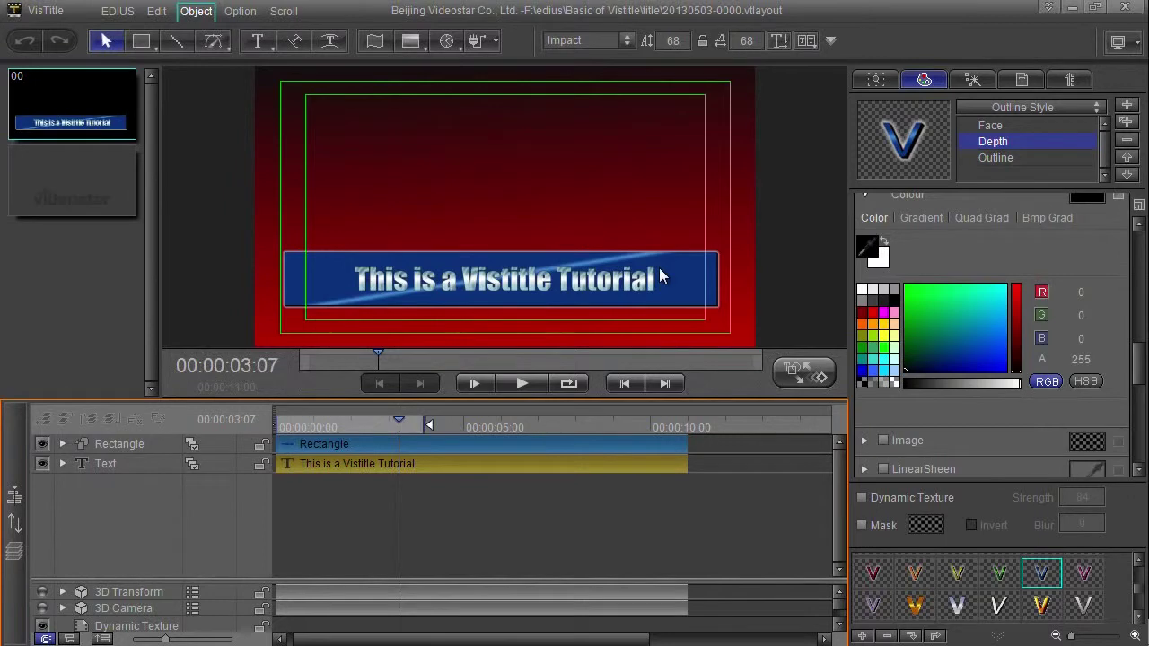
pyautogui.click(141, 41)
pyautogui.moveTo(209, 77); pyautogui.dragTo(772, 361)
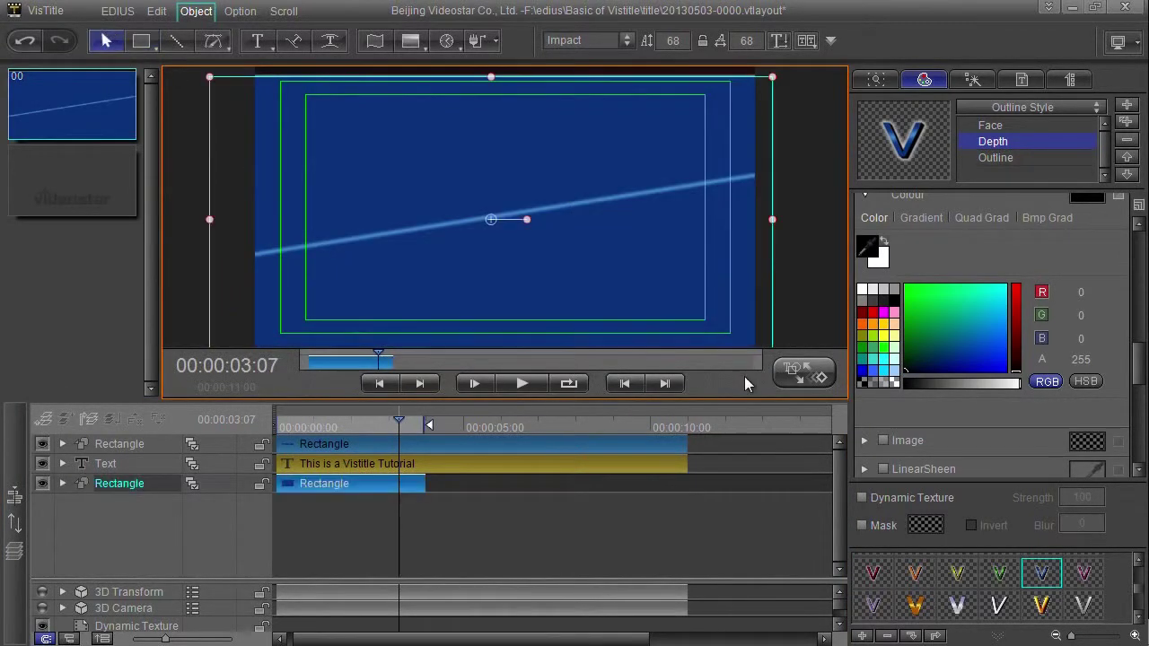
pyautogui.click(924, 218)
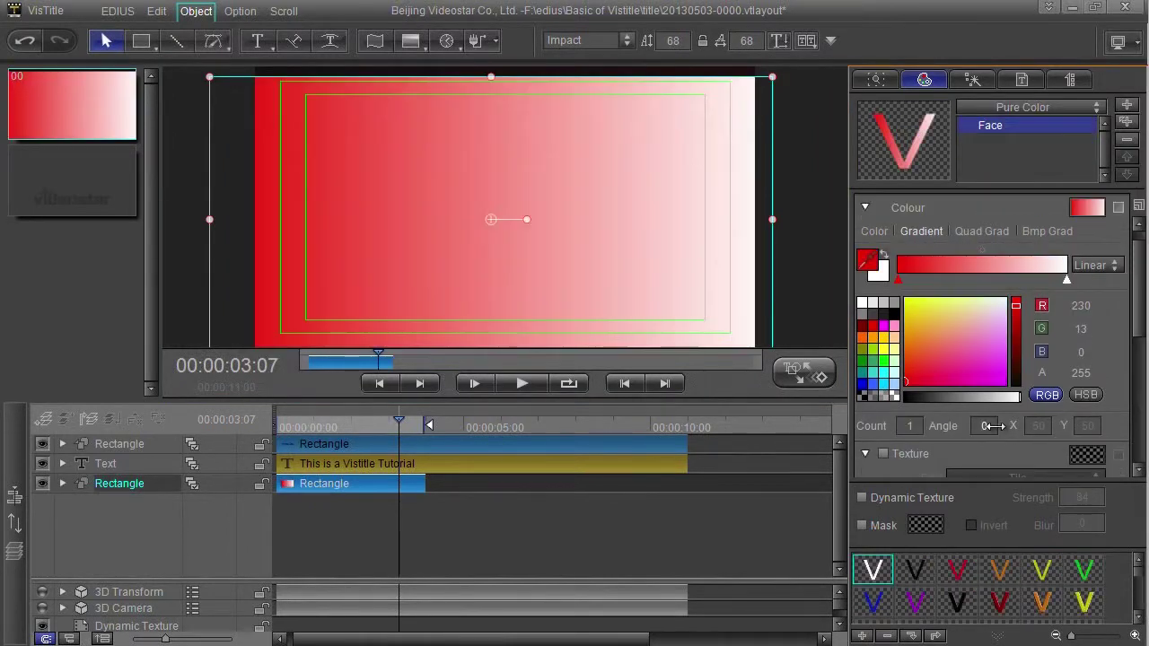
pyautogui.moveTo(1005, 423); pyautogui.dragTo(1072, 415)
pyautogui.click(1066, 280)
pyautogui.click(907, 384)
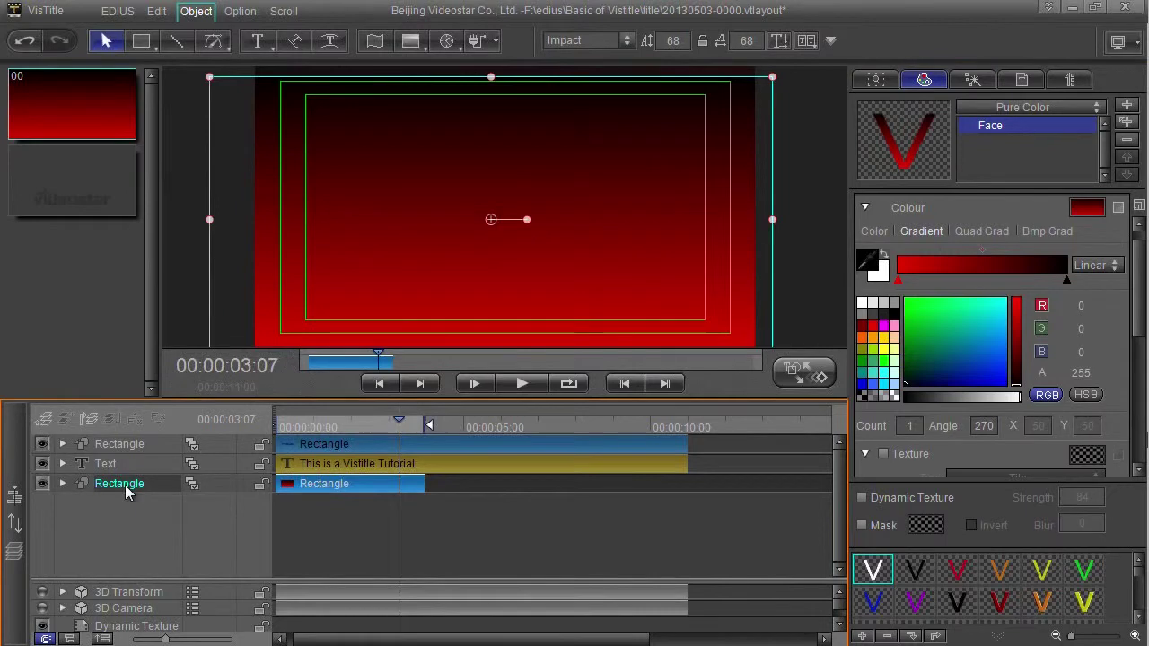
pyautogui.moveTo(125, 483); pyautogui.dragTo(141, 438)
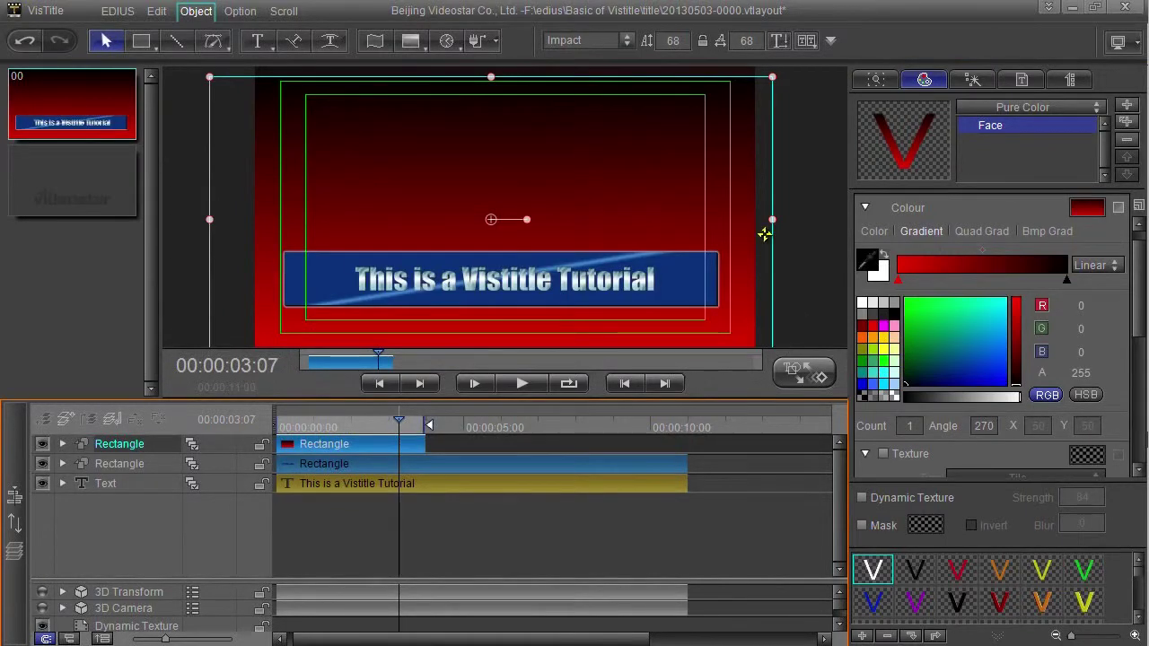
pyautogui.press('Delete')
pyautogui.click(423, 427)
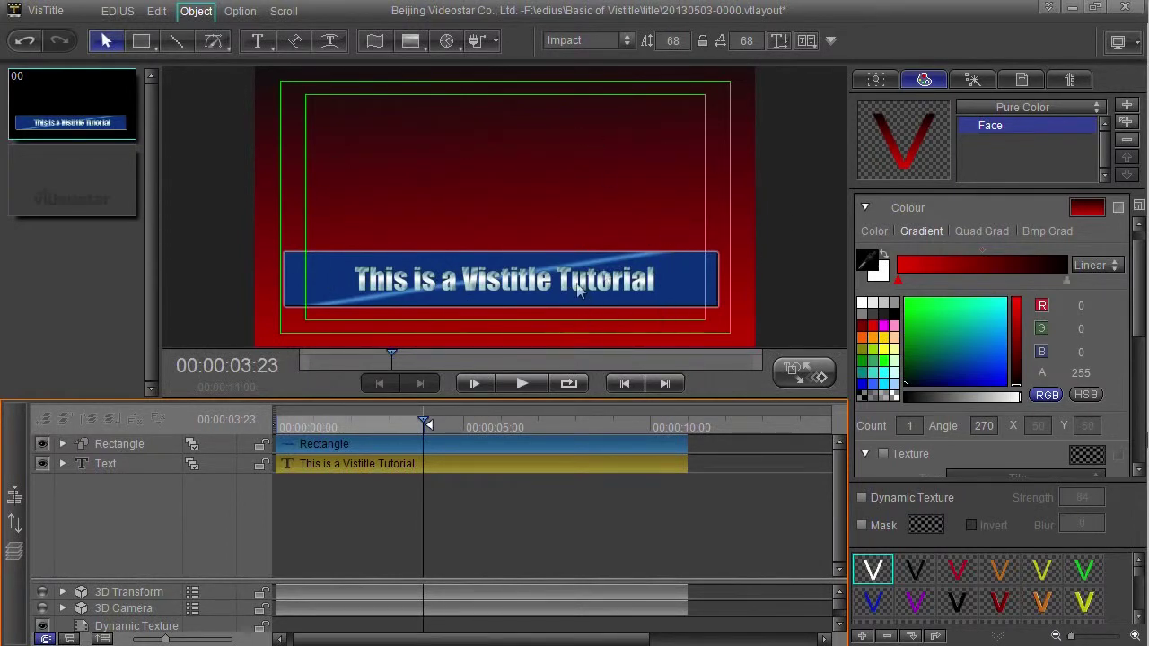
pyautogui.click(375, 427)
# Give the Rectangle box a 2D Stretch entry effect at the start of its clip
pyautogui.click(431, 443)
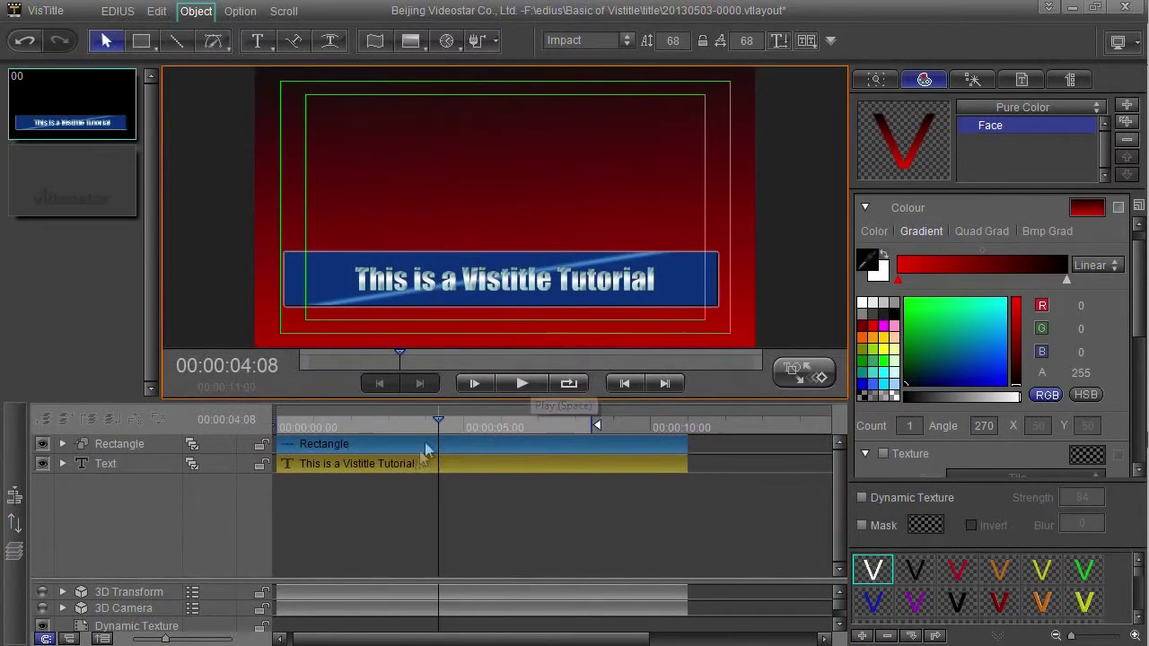
pyautogui.click(399, 435)
pyautogui.moveTo(399, 436); pyautogui.dragTo(280, 440)
pyautogui.click(62, 443)
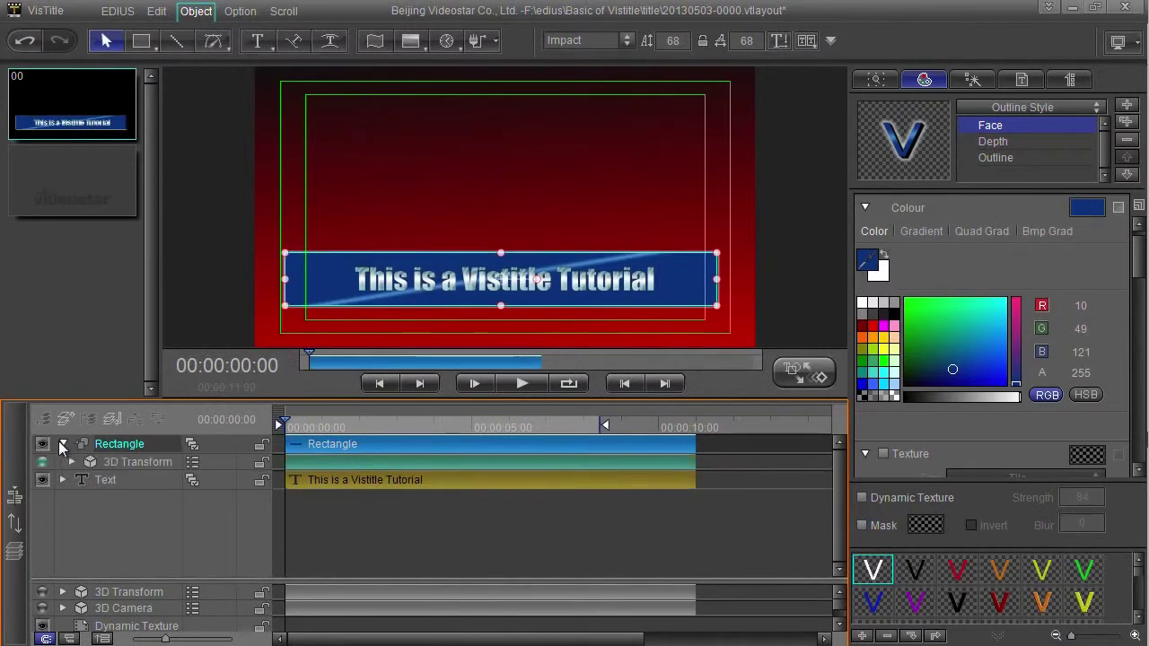
pyautogui.click(71, 461)
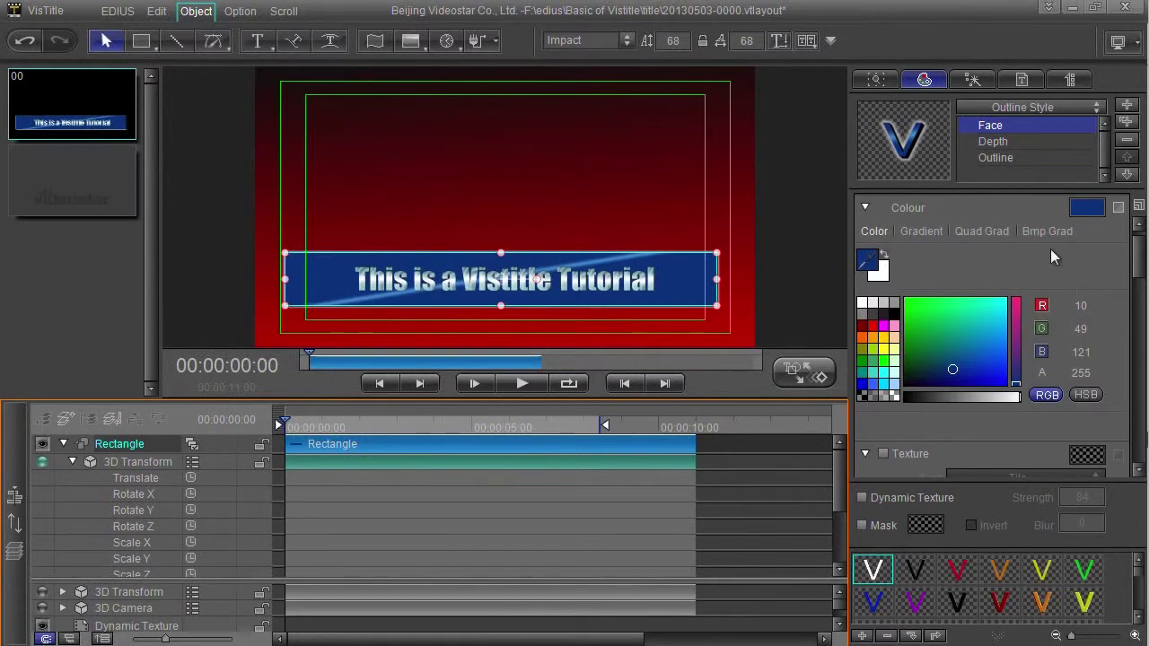
pyautogui.click(972, 79)
pyautogui.scroll(5, 949, 574)
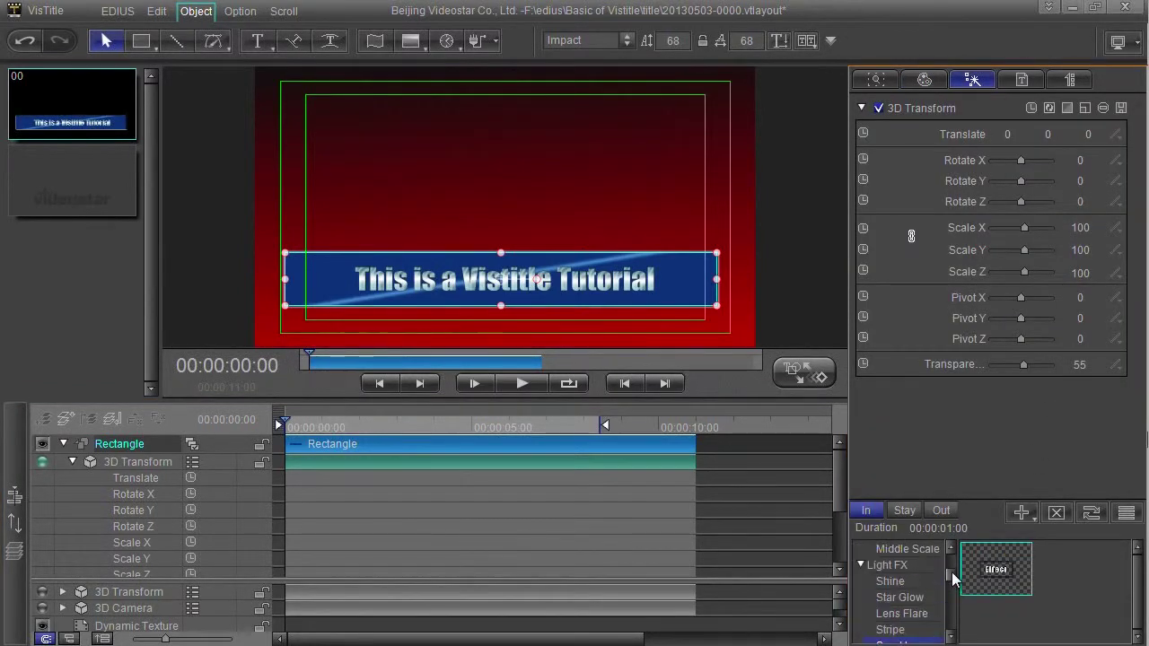
pyautogui.click(933, 548)
pyautogui.moveTo(933, 548); pyautogui.dragTo(281, 472)
pyautogui.click(73, 461)
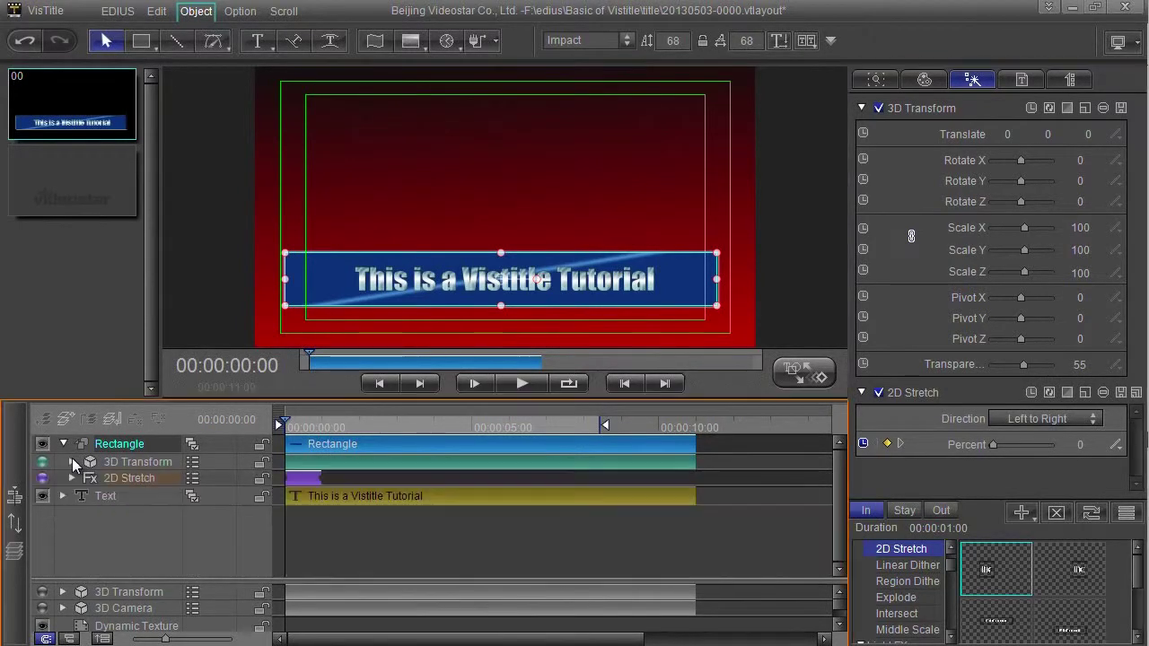
pyautogui.click(522, 384)
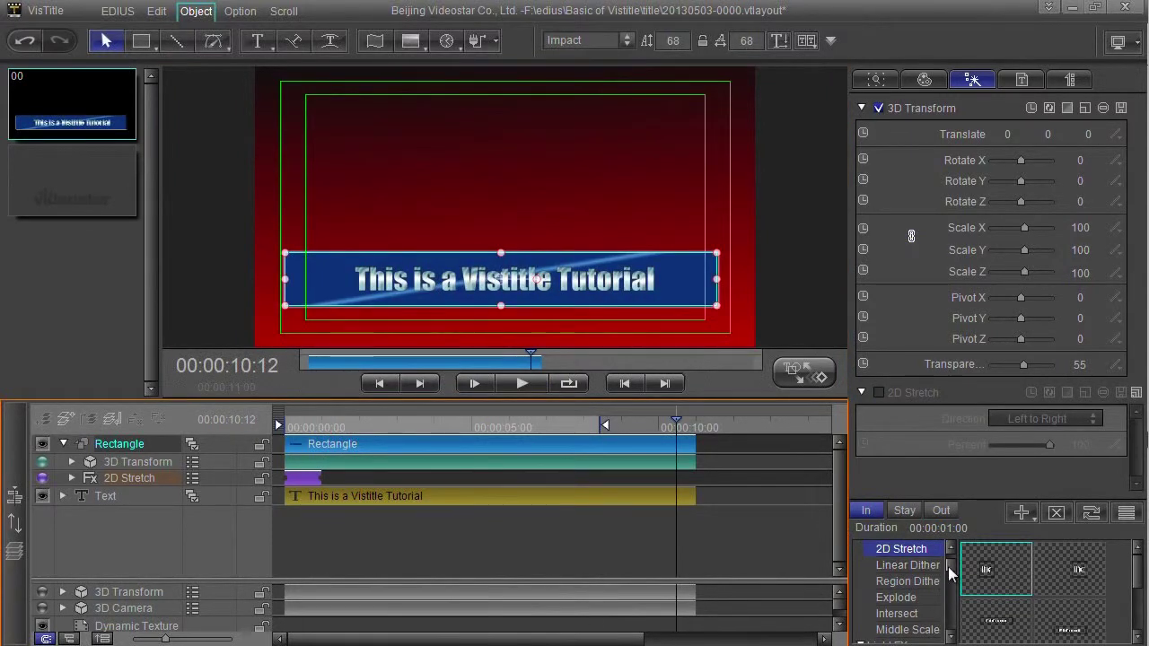
# Add Explode as the box's exit effect near the end of its clip
pyautogui.click(897, 596)
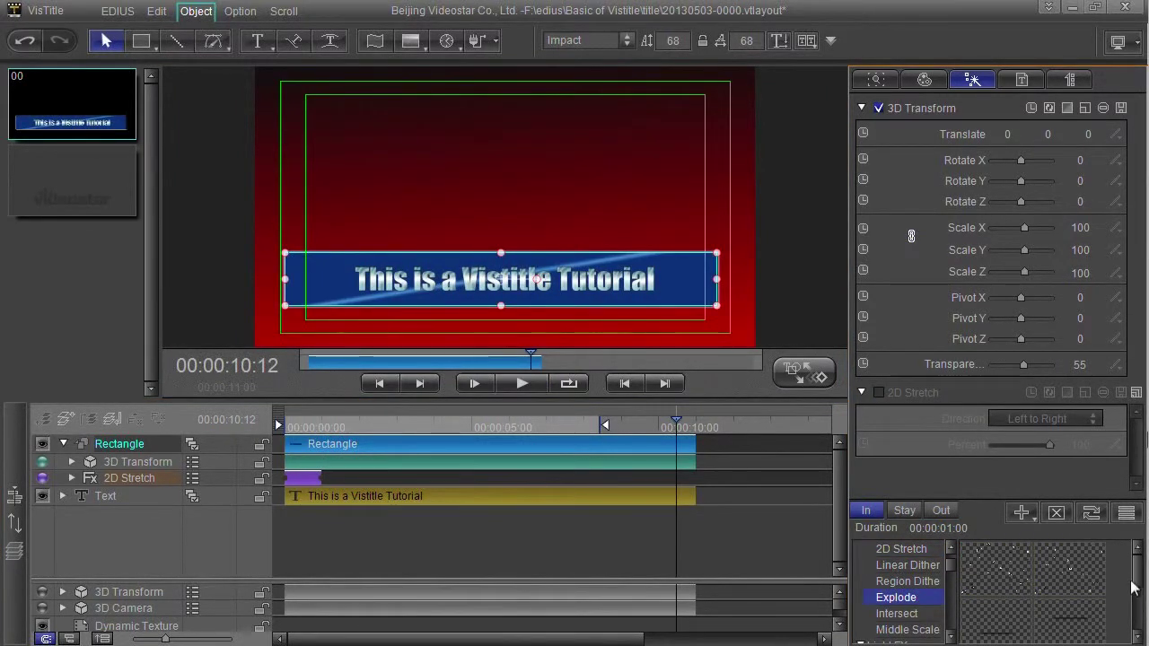
pyautogui.moveTo(996, 571); pyautogui.dragTo(627, 492)
pyautogui.click(579, 428)
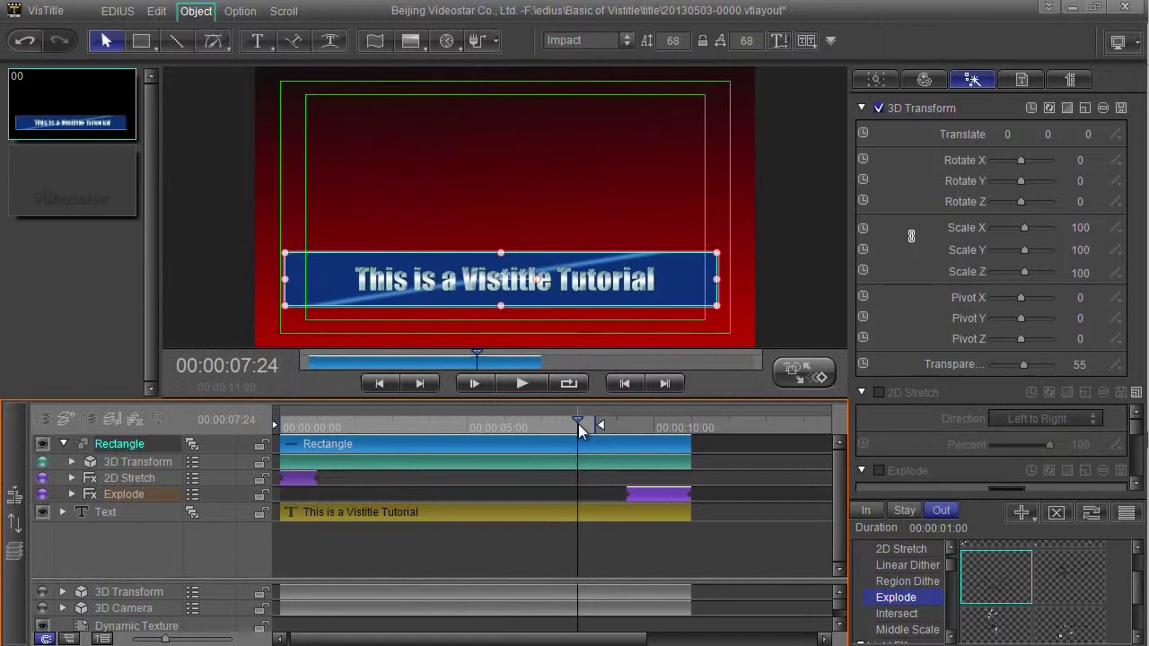
# Preview the box's Explode exit from about 08:10, then pick the Worm Hole effect
pyautogui.press('space')
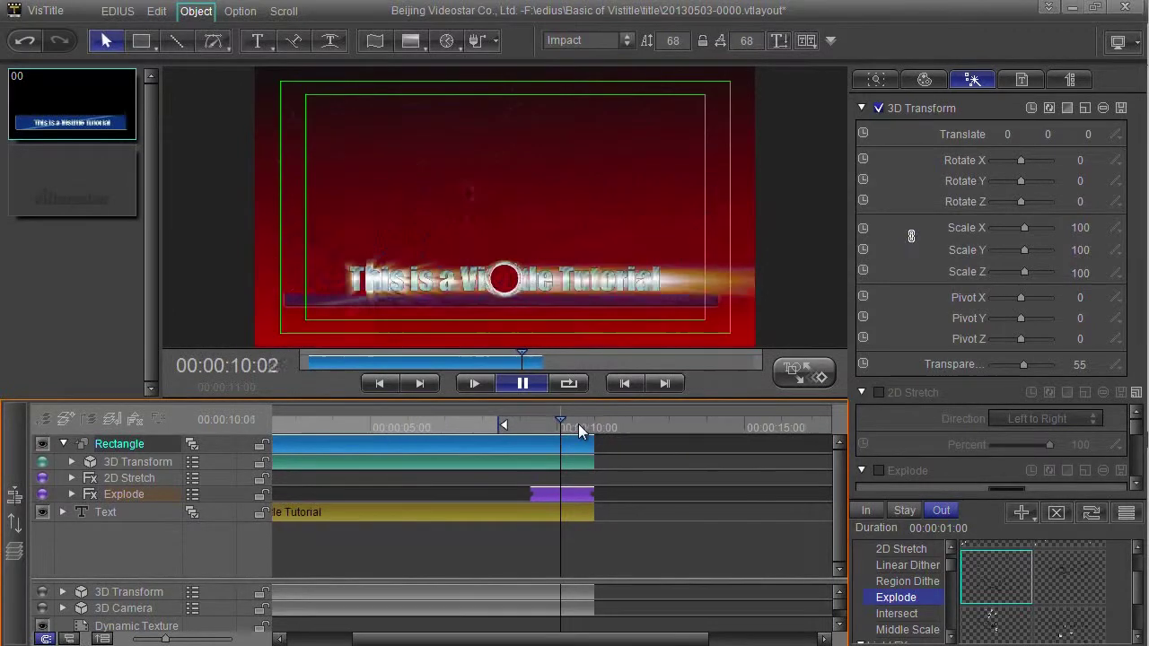
pyautogui.moveTo(578, 427); pyautogui.dragTo(510, 449)
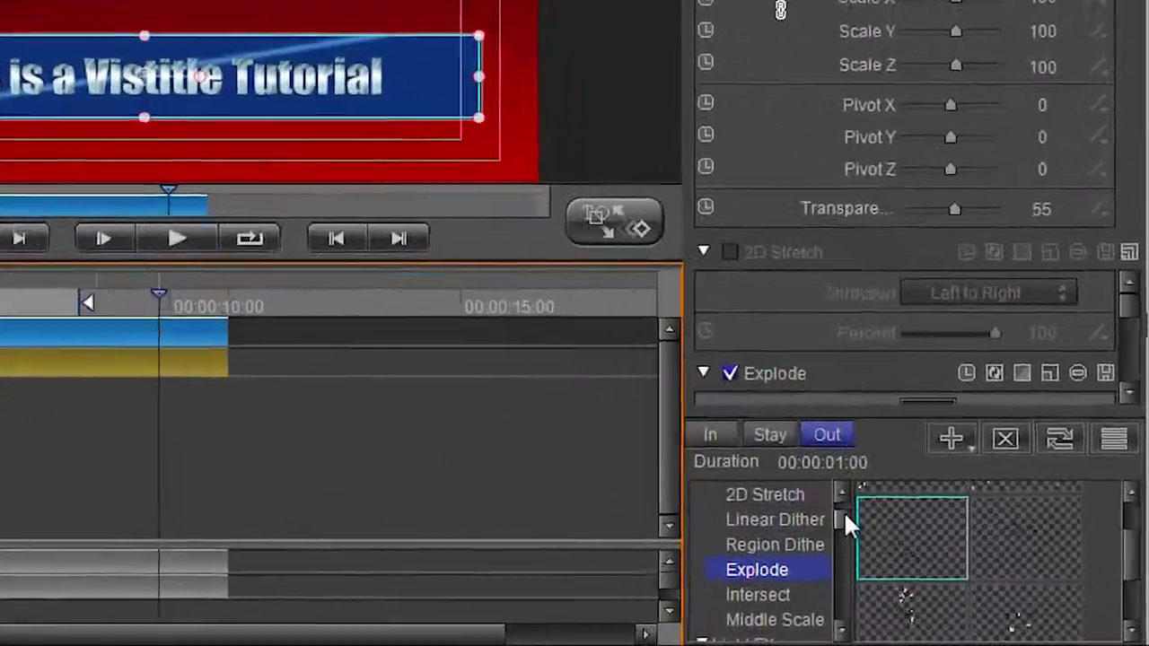
pyautogui.moveTo(953, 568); pyautogui.dragTo(952, 582)
pyautogui.moveTo(737, 504); pyautogui.dragTo(741, 538)
pyautogui.click(644, 446)
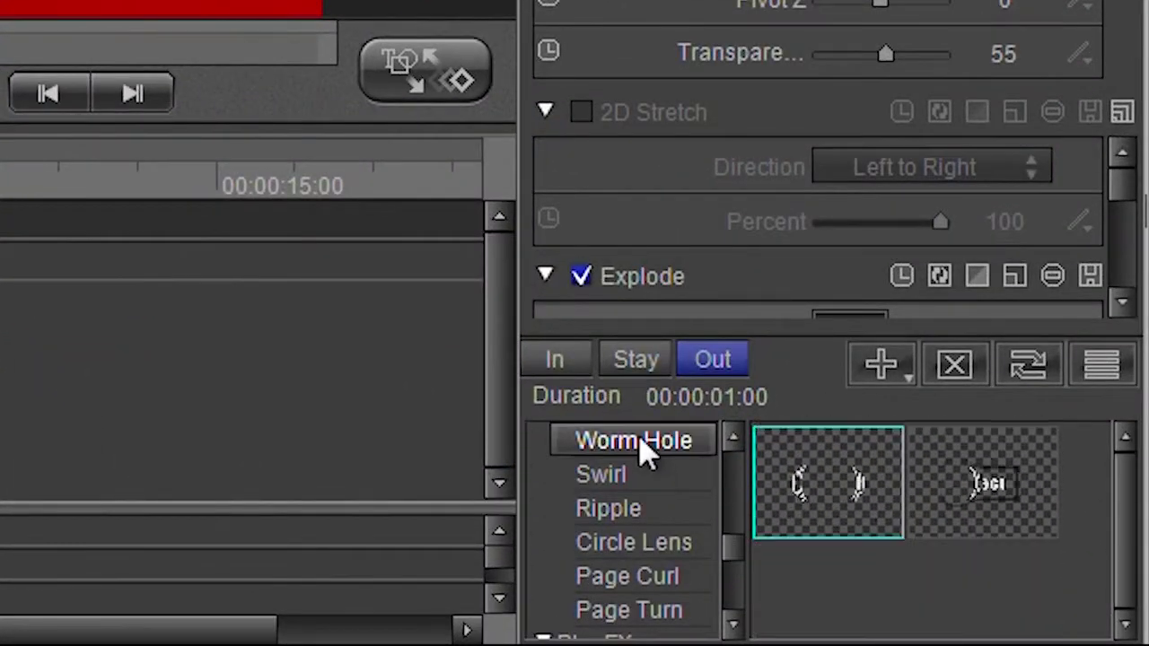
pyautogui.click(553, 359)
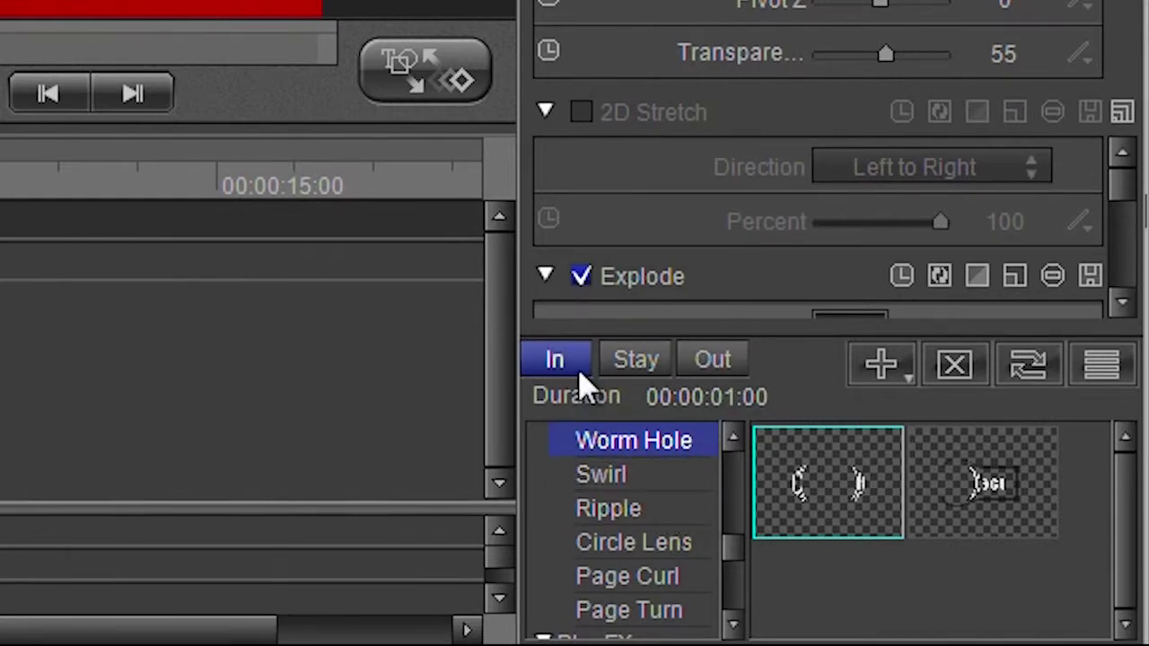
pyautogui.click(727, 360)
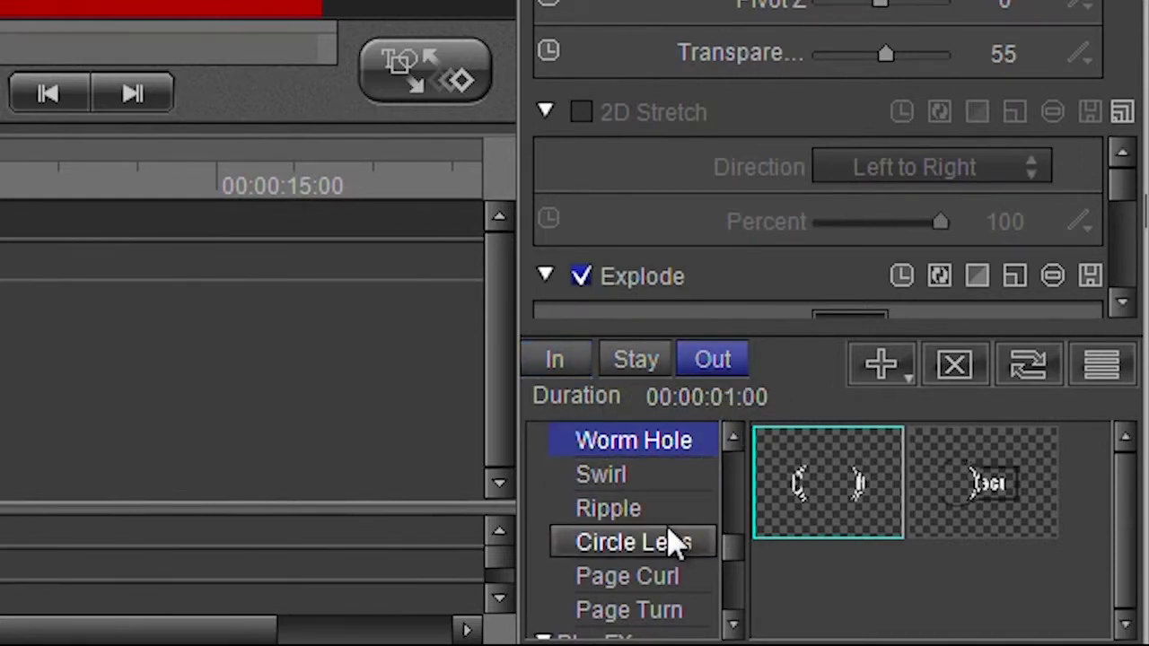
pyautogui.click(640, 361)
pyautogui.click(567, 366)
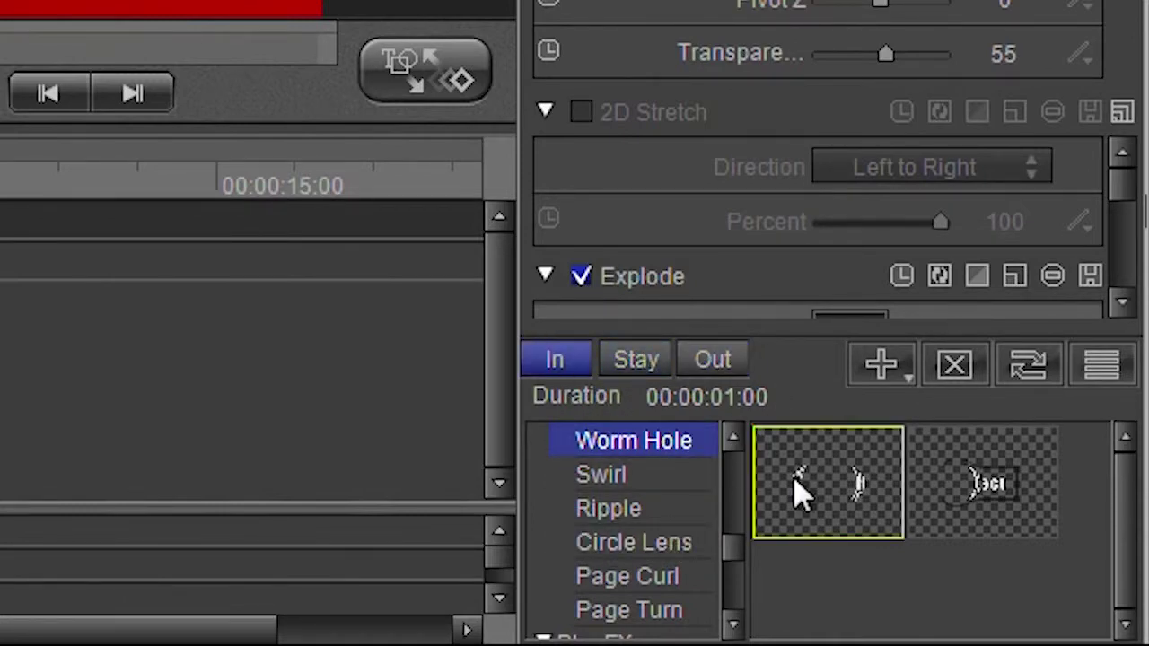
pyautogui.click(734, 363)
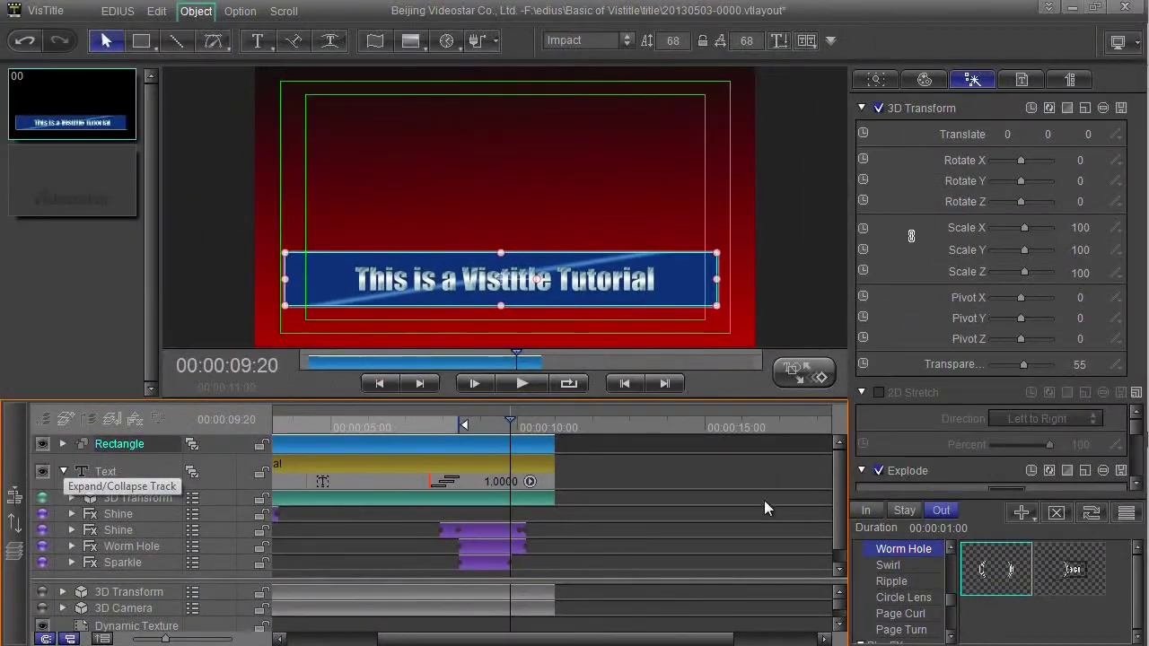
# Replace the text's old Worm Hole effect with a Worm Hole exit at the clip end
pyautogui.scroll(-1, 842, 525)
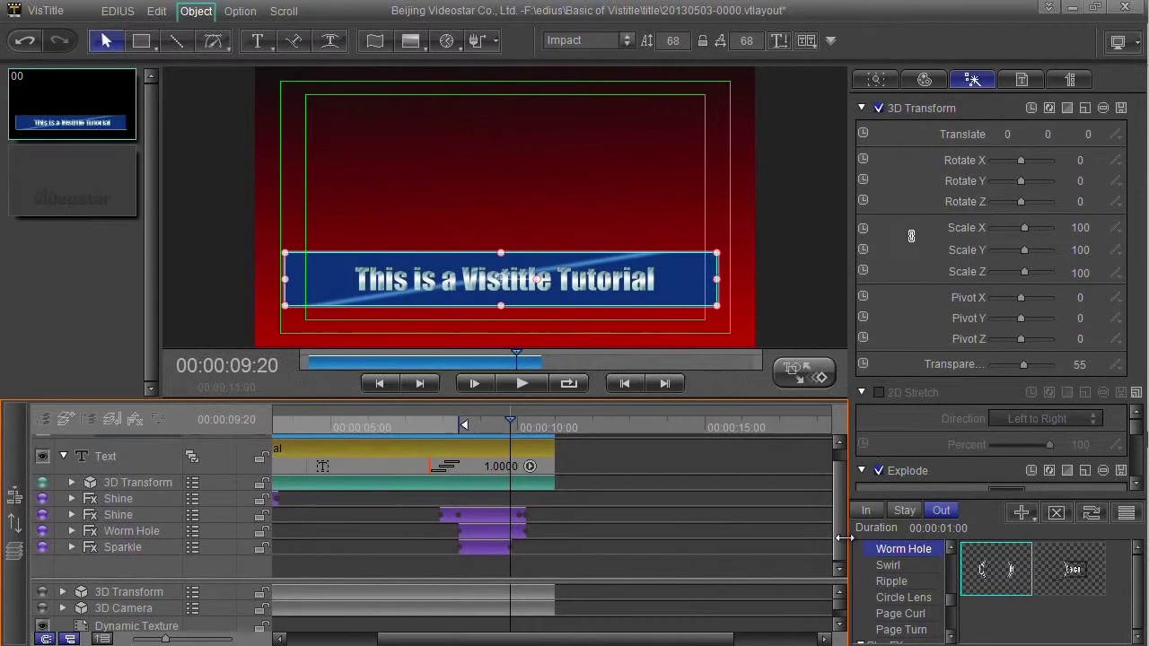
pyautogui.click(136, 532)
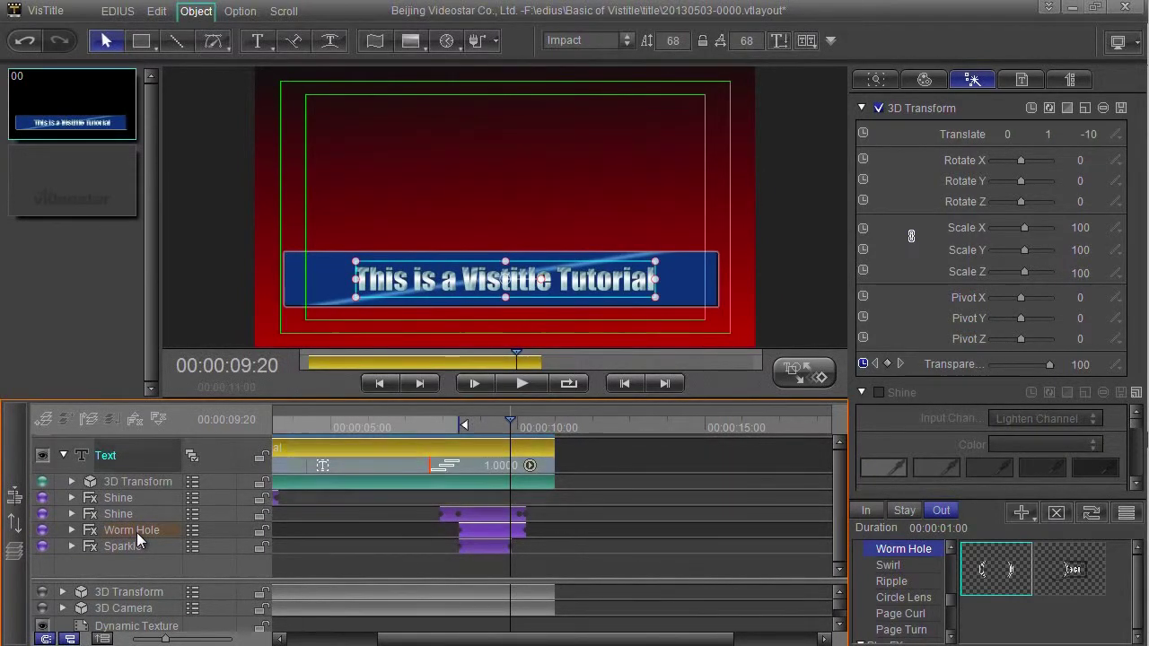
pyautogui.press('Delete')
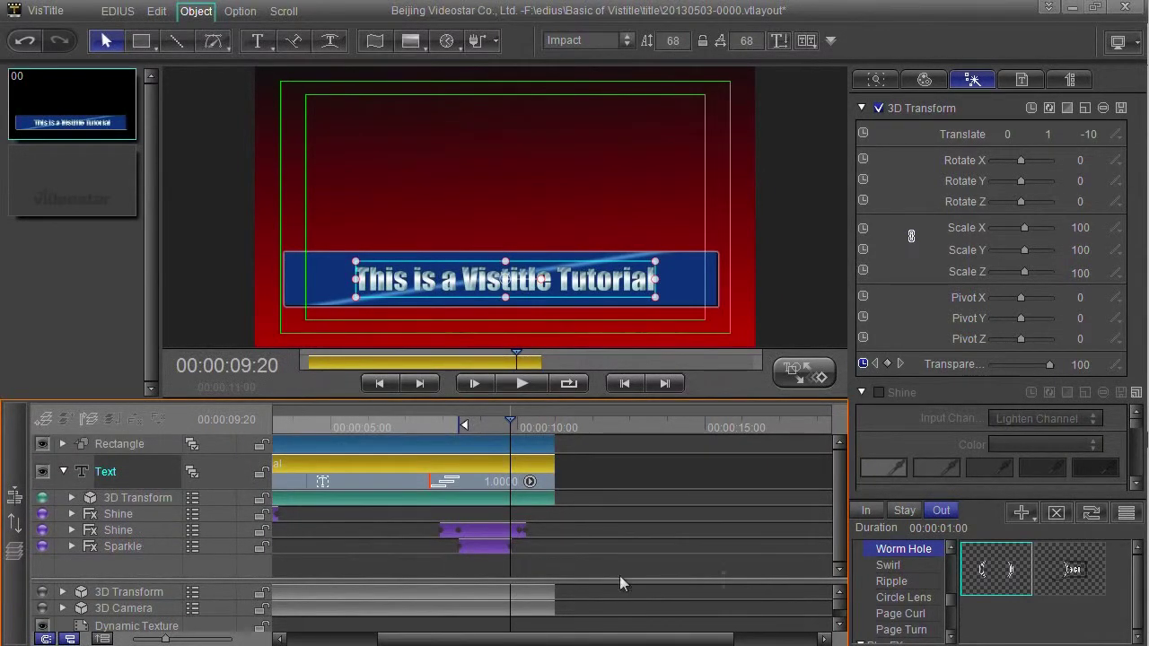
pyautogui.moveTo(983, 576); pyautogui.dragTo(545, 560)
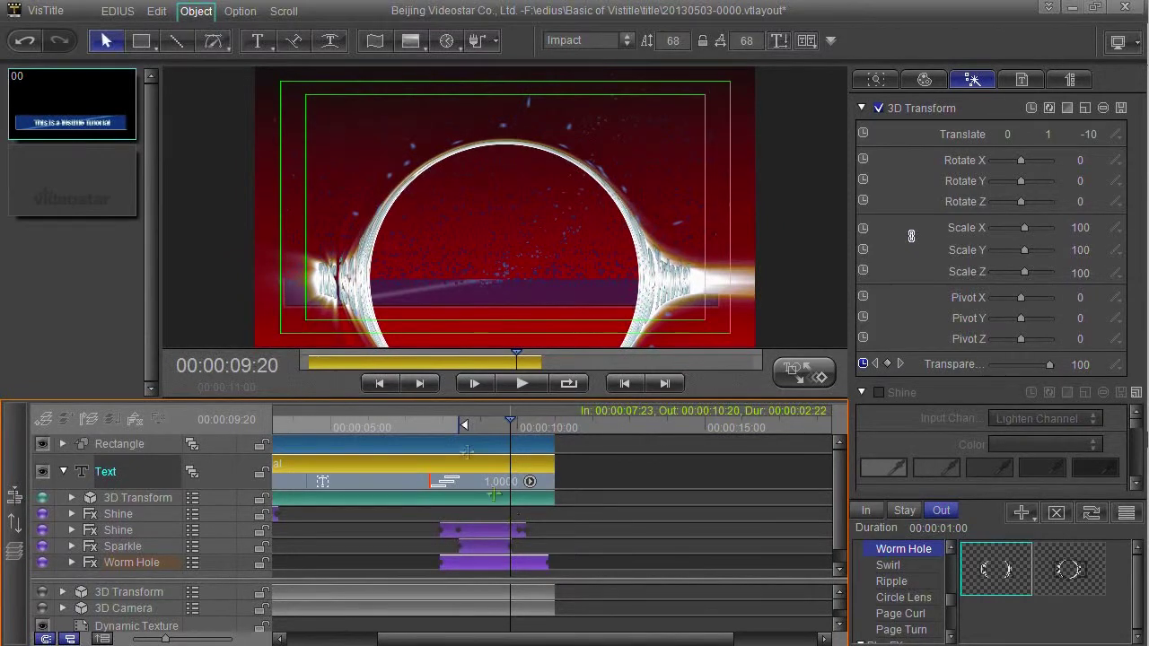
pyautogui.click(419, 425)
pyautogui.click(540, 383)
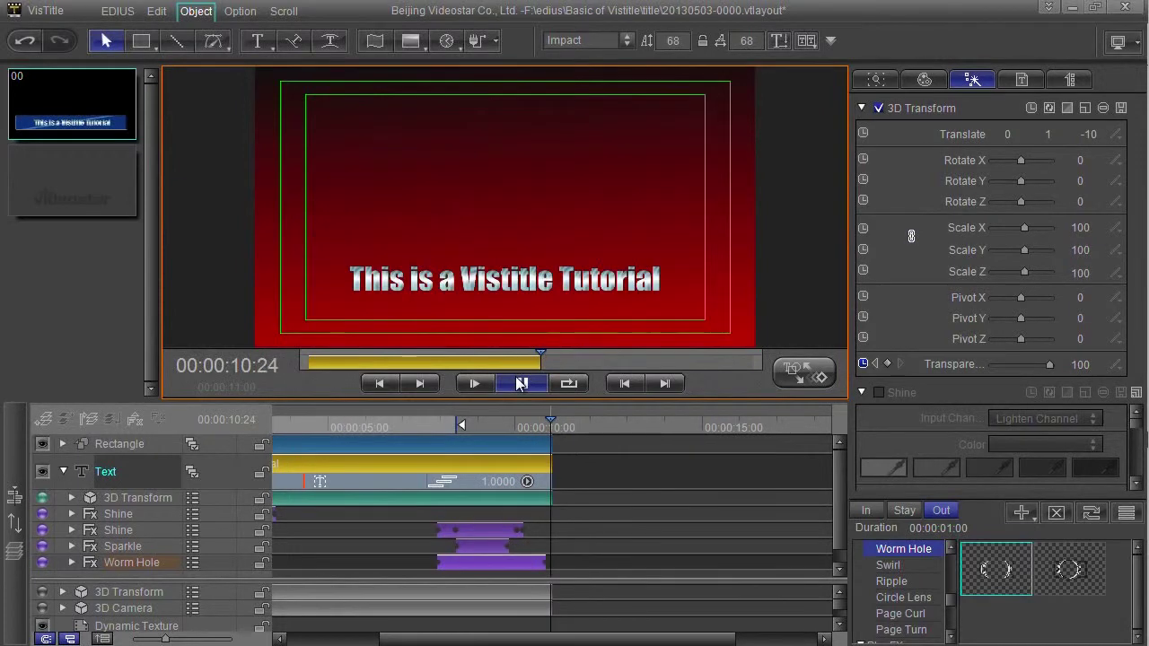
pyautogui.click(460, 424)
pyautogui.click(520, 384)
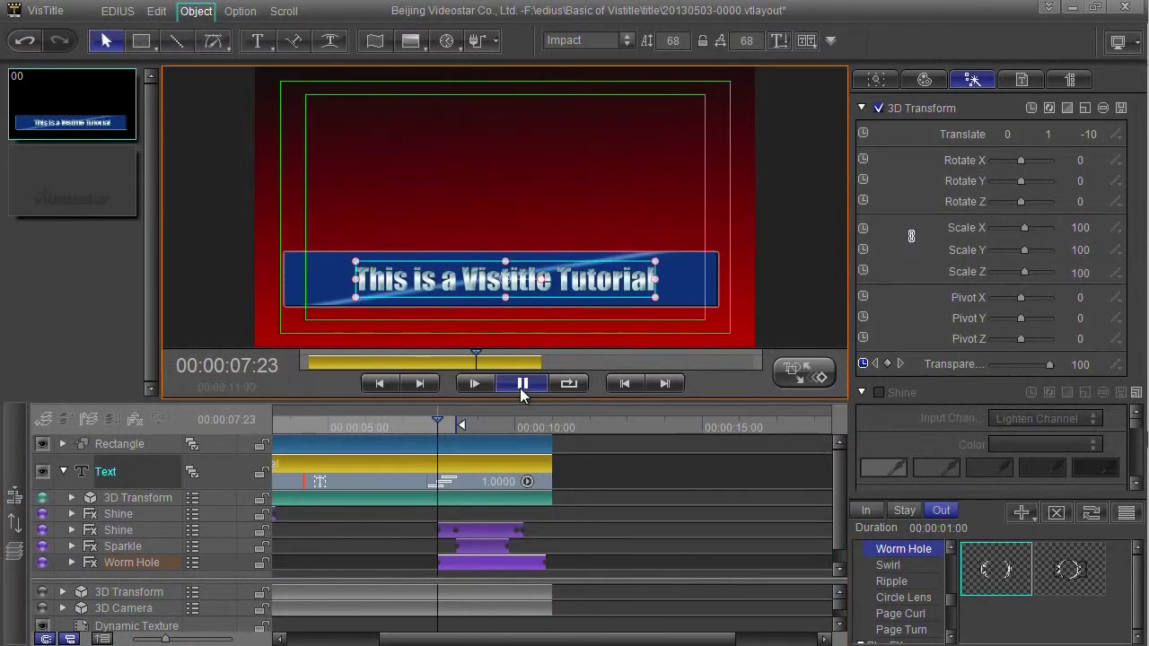